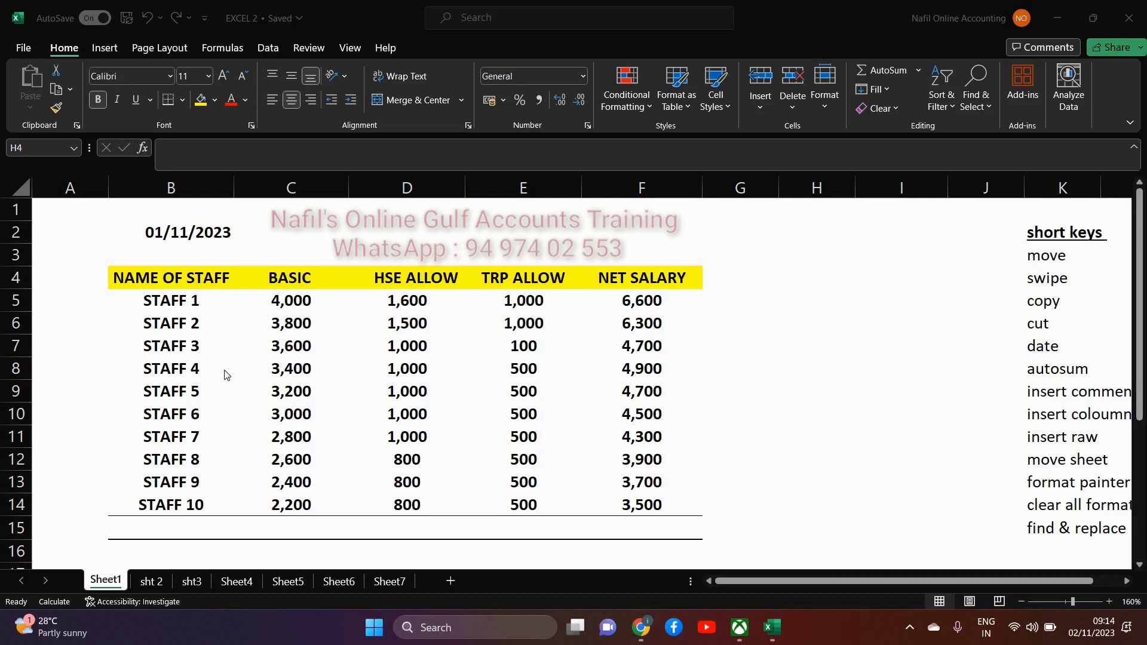
# Review the staff salary table in B4:F15 and the list of short keys in column K.
pyautogui.click(187, 274)
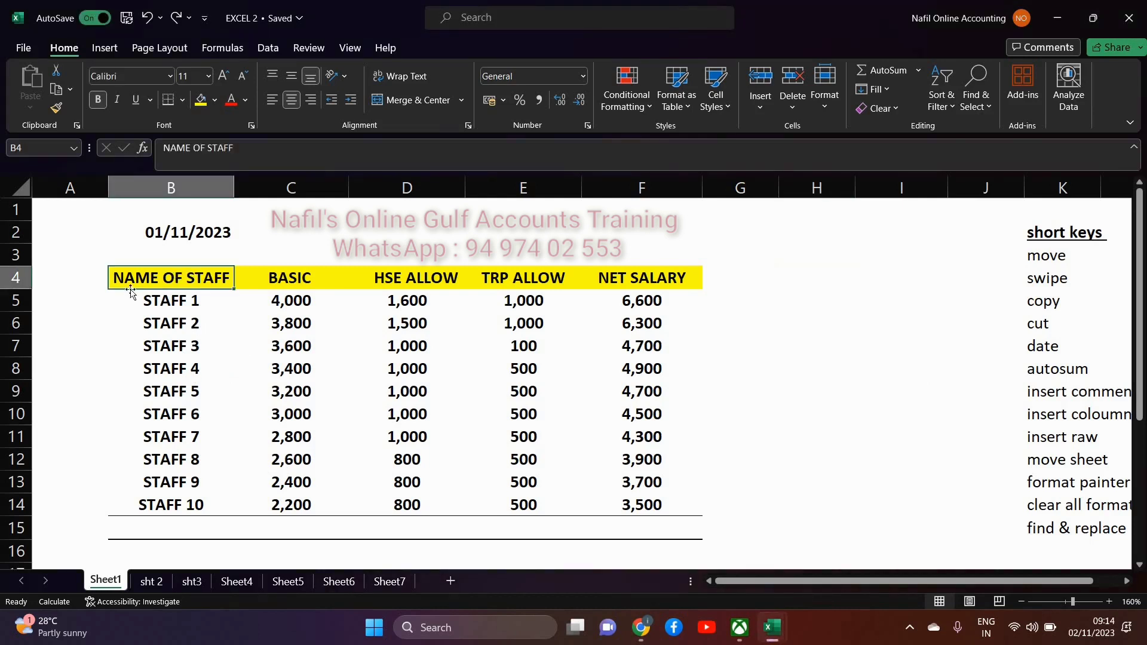
pyautogui.moveTo(153, 276); pyautogui.dragTo(663, 528)
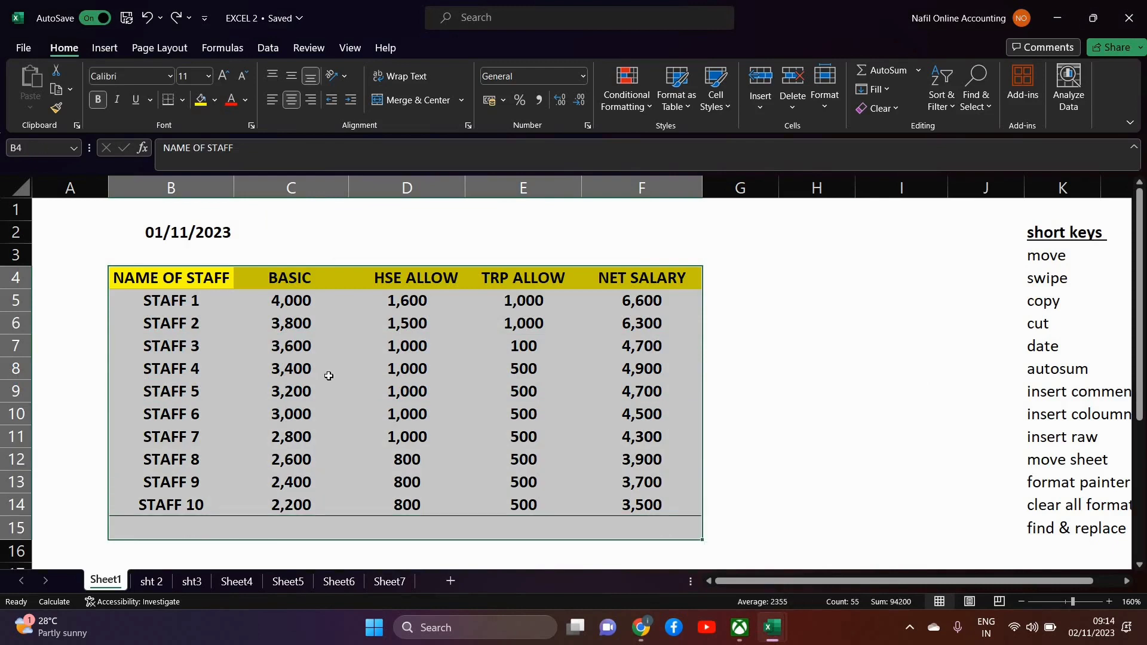
pyautogui.click(244, 330)
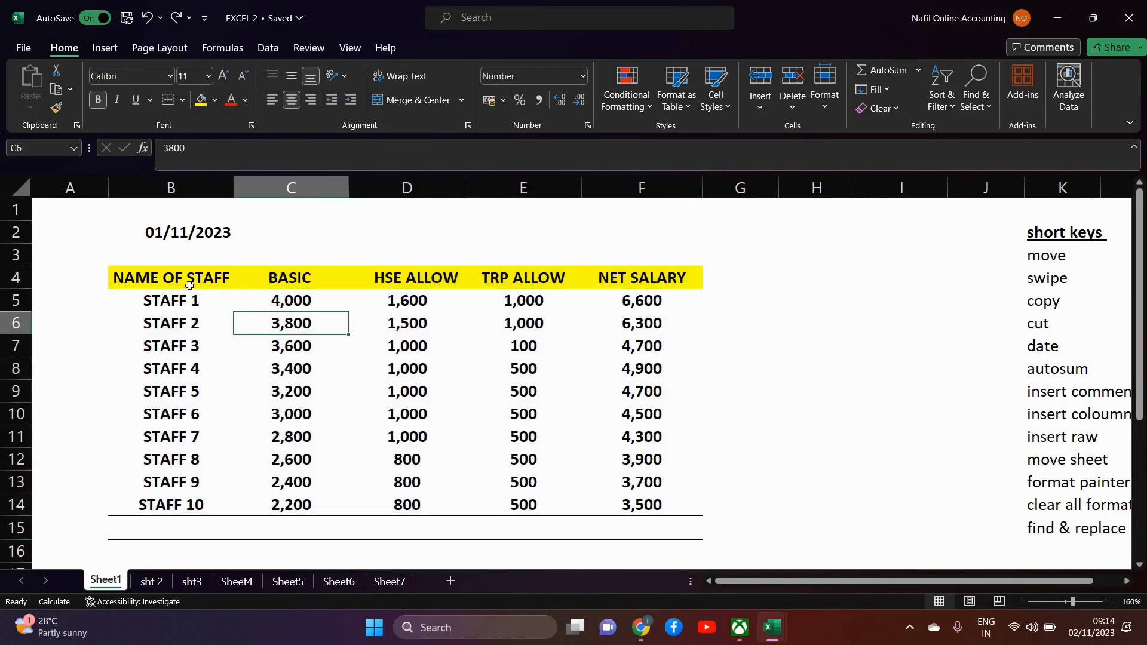
pyautogui.click(189, 286)
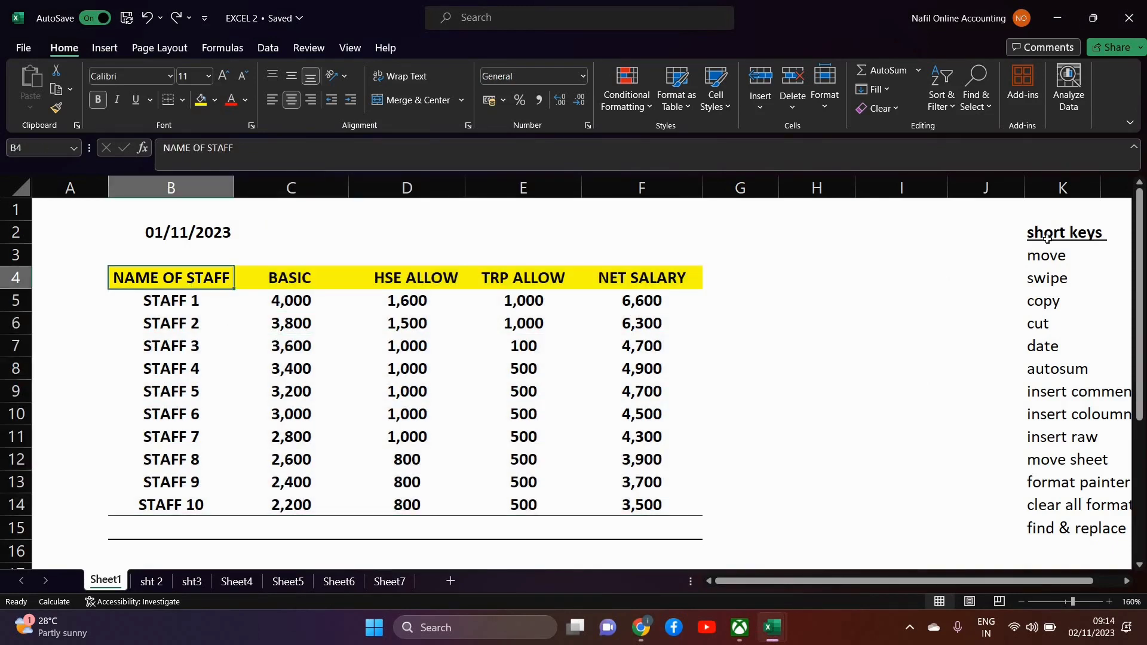
pyautogui.moveTo(1047, 238); pyautogui.dragTo(1061, 532)
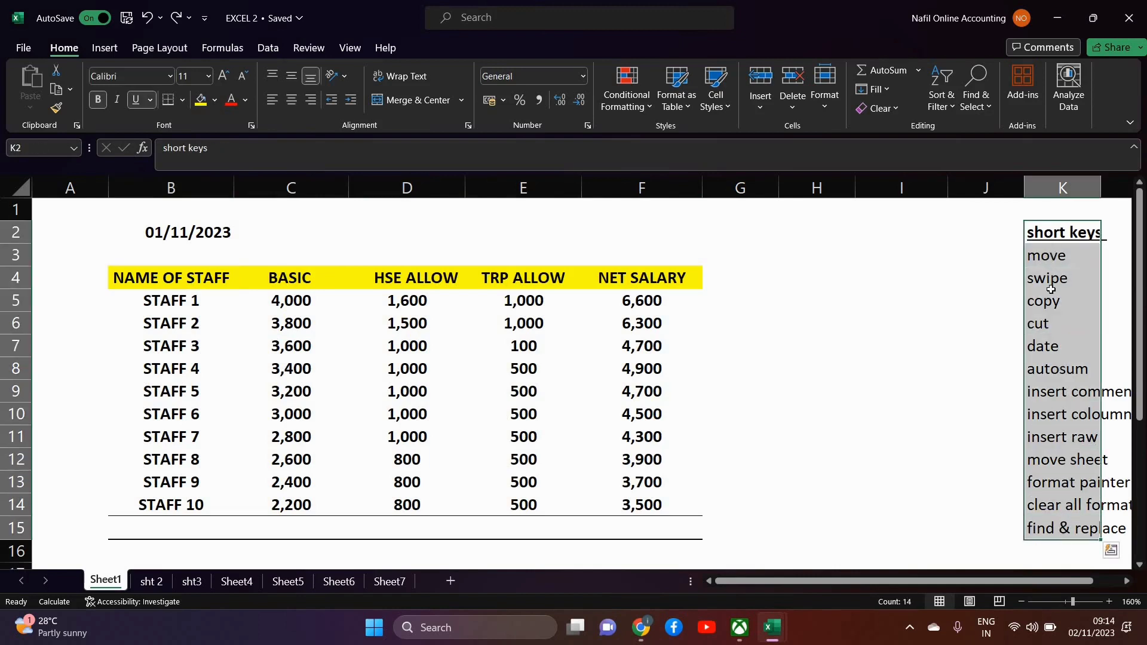
pyautogui.click(898, 390)
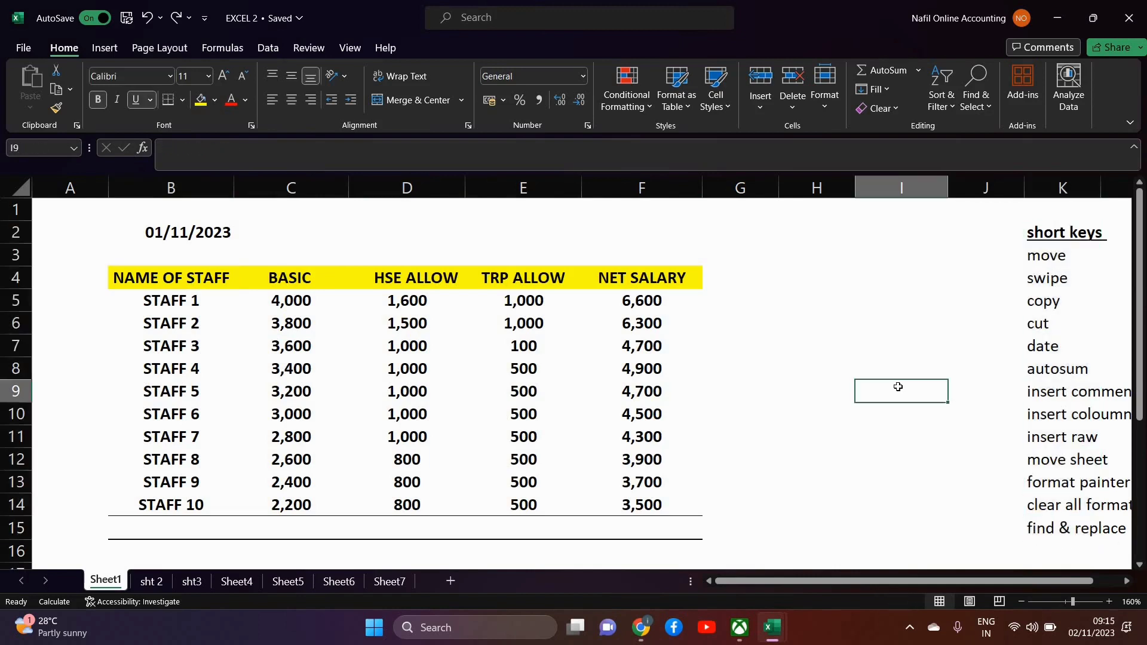
pyautogui.click(157, 272)
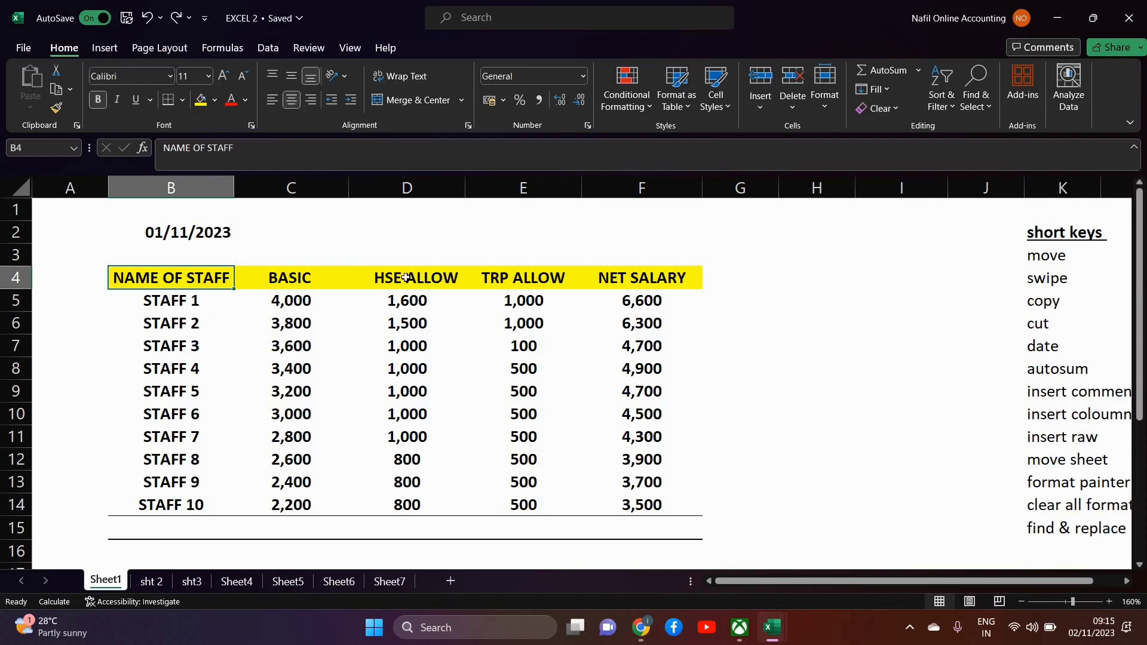
# Move the HSE ALLOW column D4:D15 past the TRP ALLOW column so the two swap places without overwriting.
pyautogui.moveTo(406, 277); pyautogui.dragTo(427, 527)
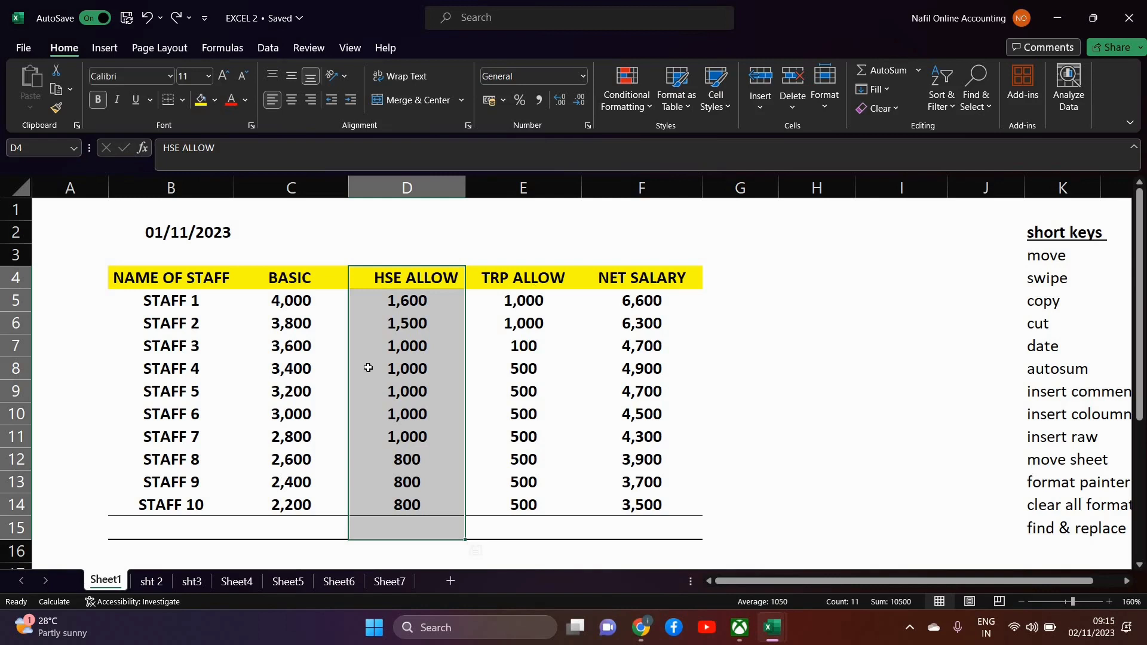
pyautogui.click(443, 386)
pyautogui.moveTo(413, 281); pyautogui.dragTo(422, 526)
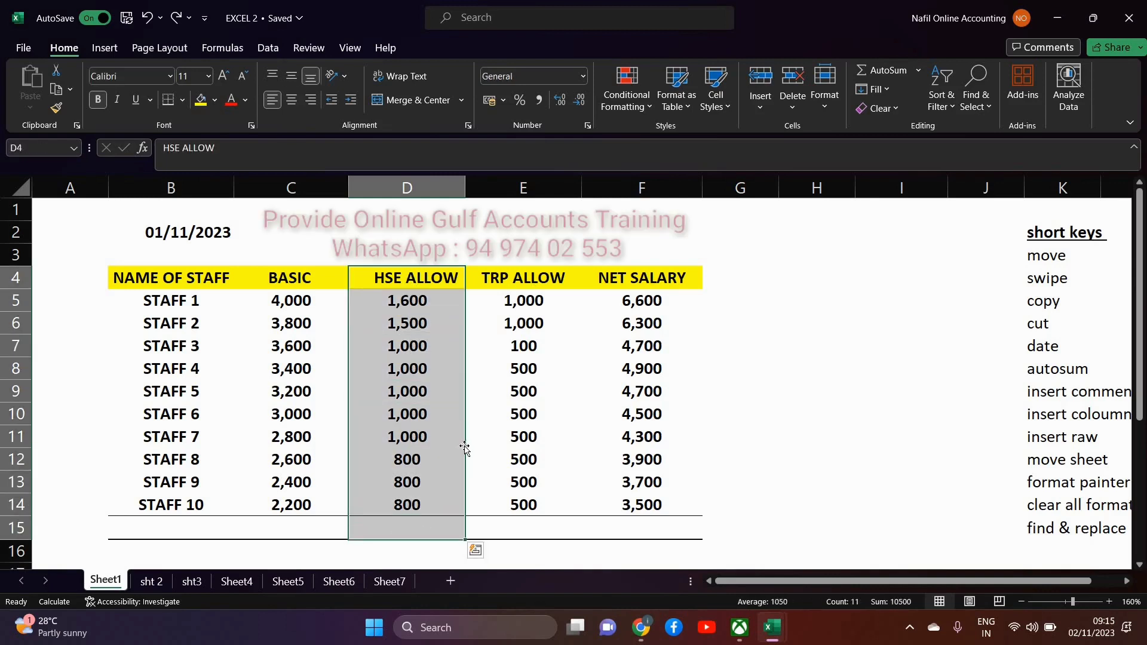
pyautogui.moveTo(466, 446); pyautogui.dragTo(581, 441)
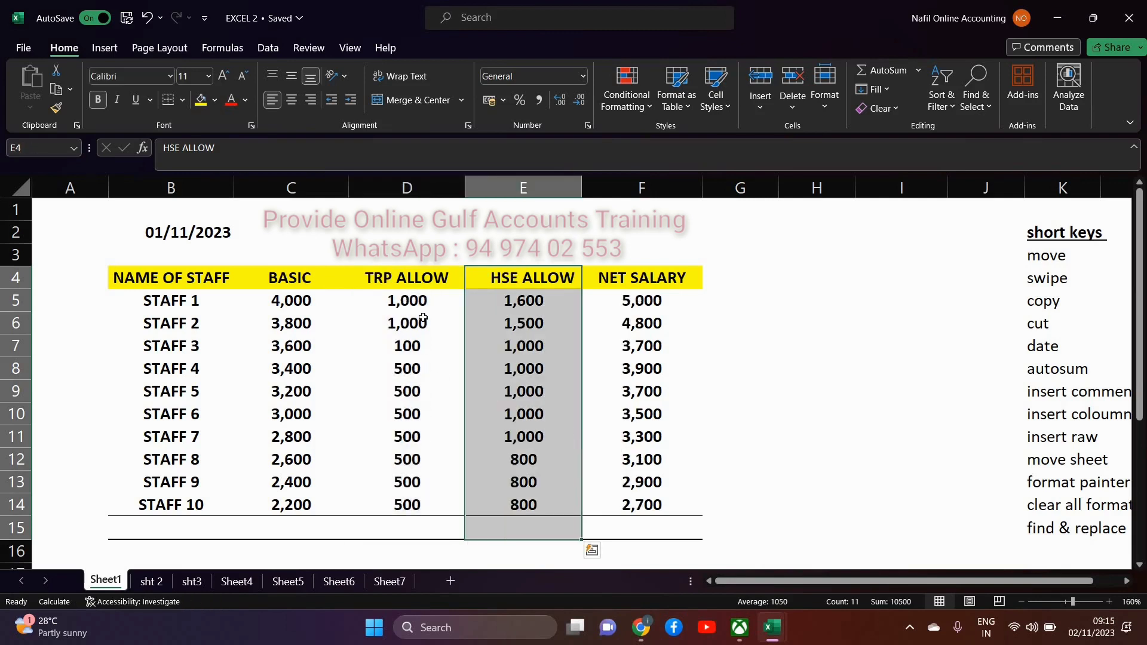
# Swap the two allowance columns back by moving TRP ALLOW from D4:D15 to just before NET SALARY.
pyautogui.click(407, 278)
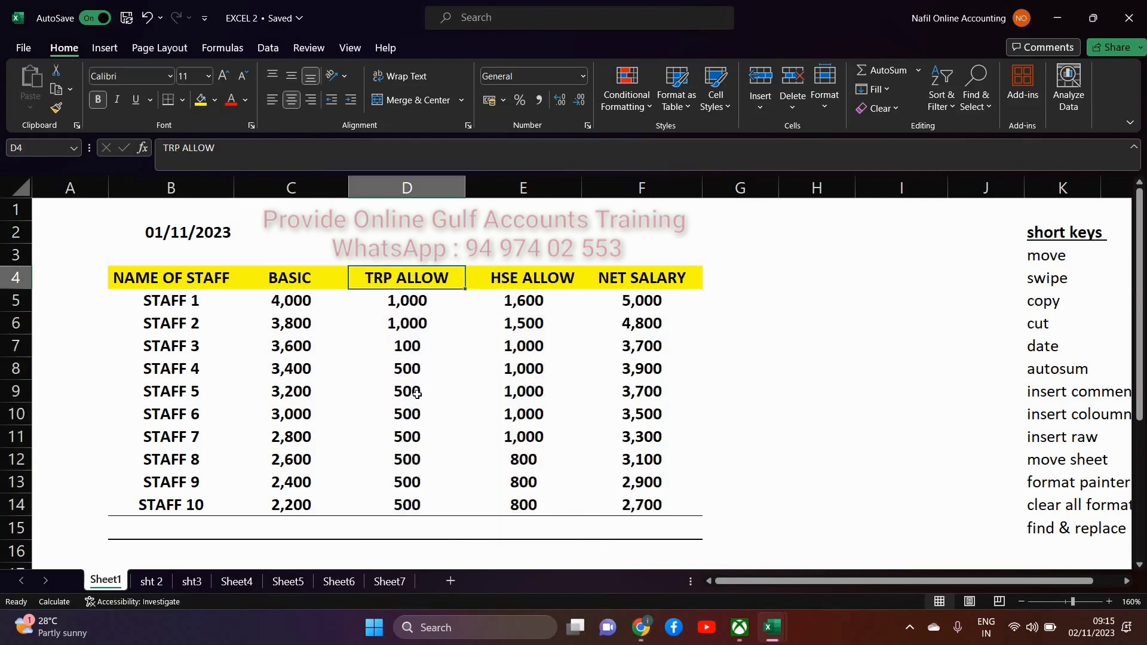
pyautogui.click(545, 281)
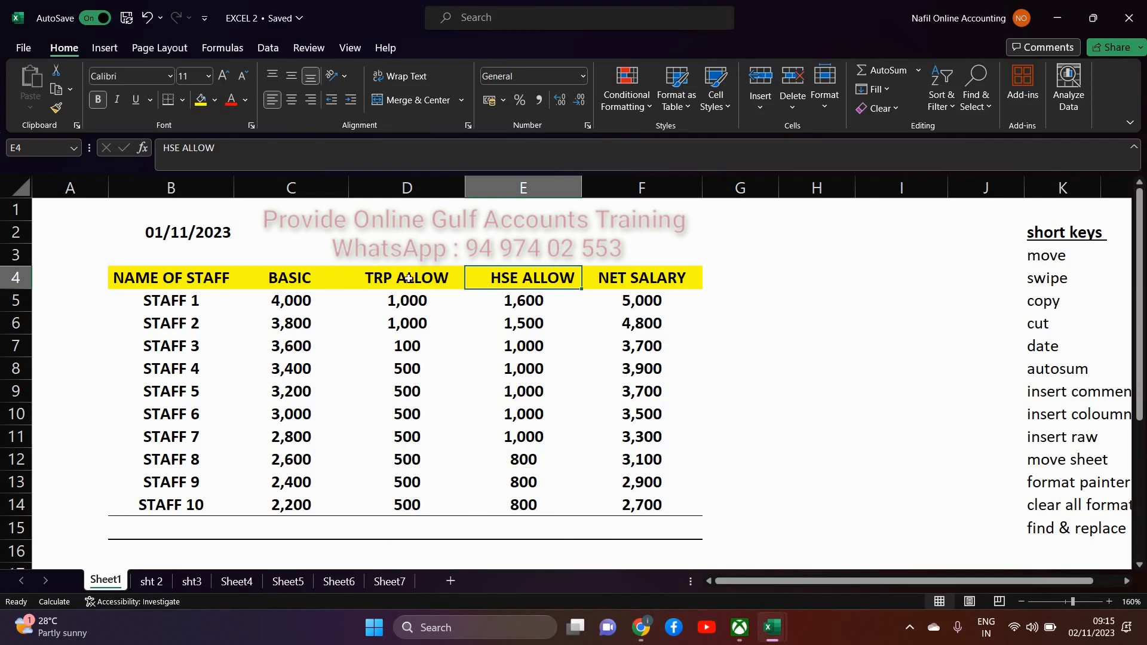
pyautogui.moveTo(407, 280); pyautogui.dragTo(422, 526)
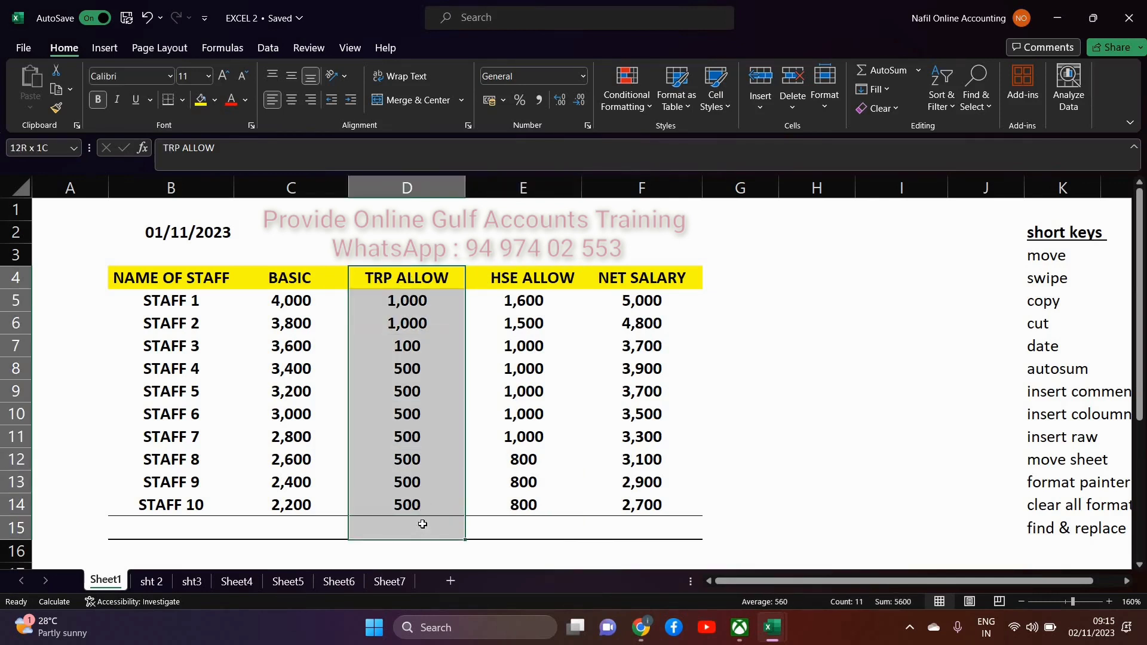
pyautogui.moveTo(469, 423); pyautogui.dragTo(583, 407)
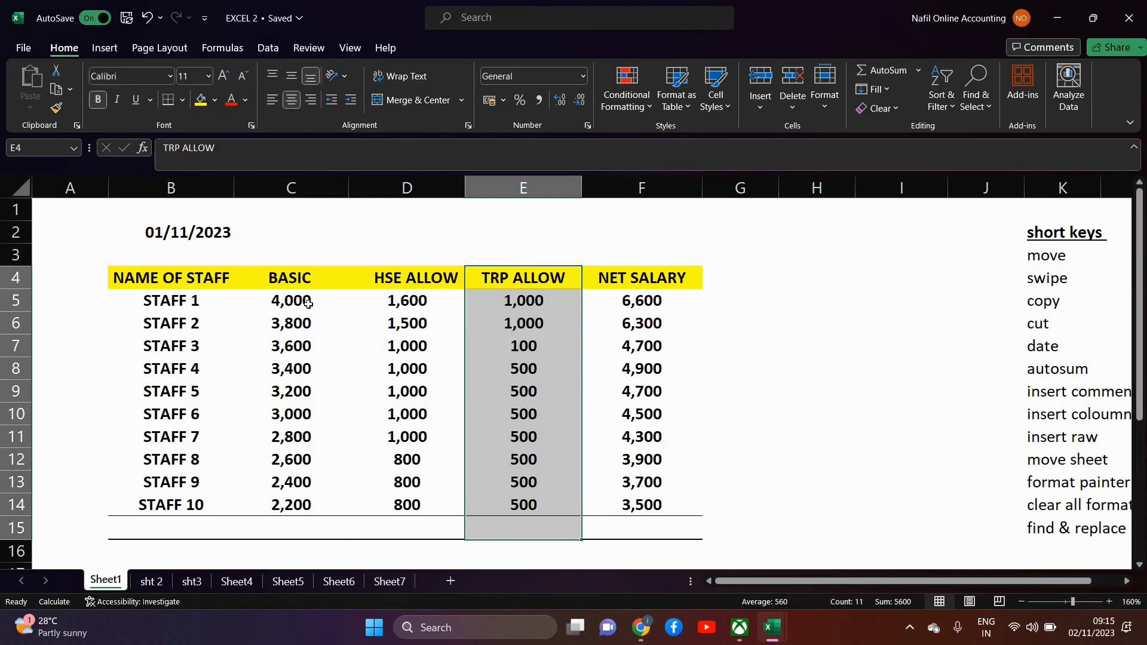
# Copy the BASIC column C4:C15 to H4:H15, and undo the copy.
pyautogui.moveTo(294, 276); pyautogui.dragTo(297, 523)
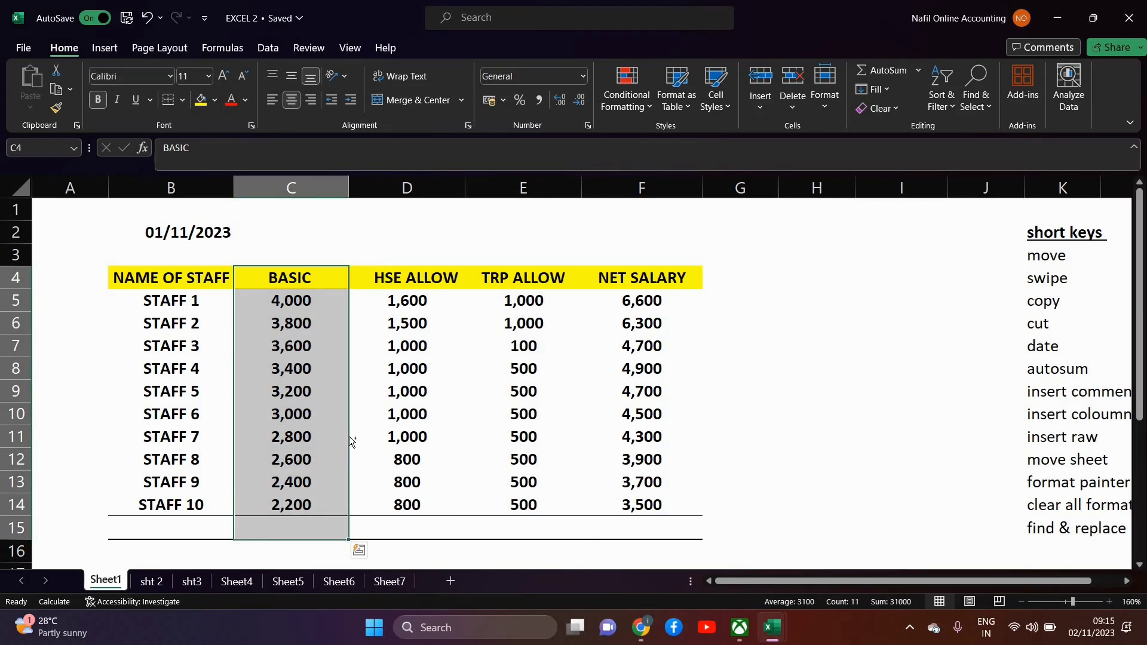
pyautogui.moveTo(352, 441); pyautogui.dragTo(815, 439)
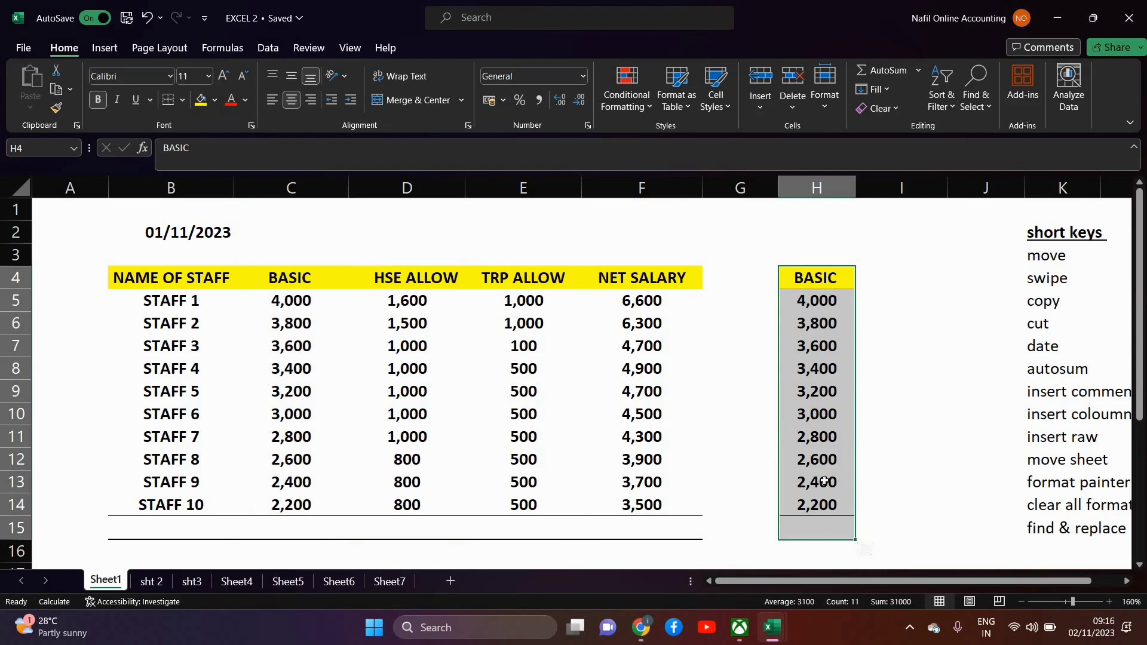
pyautogui.click(915, 502)
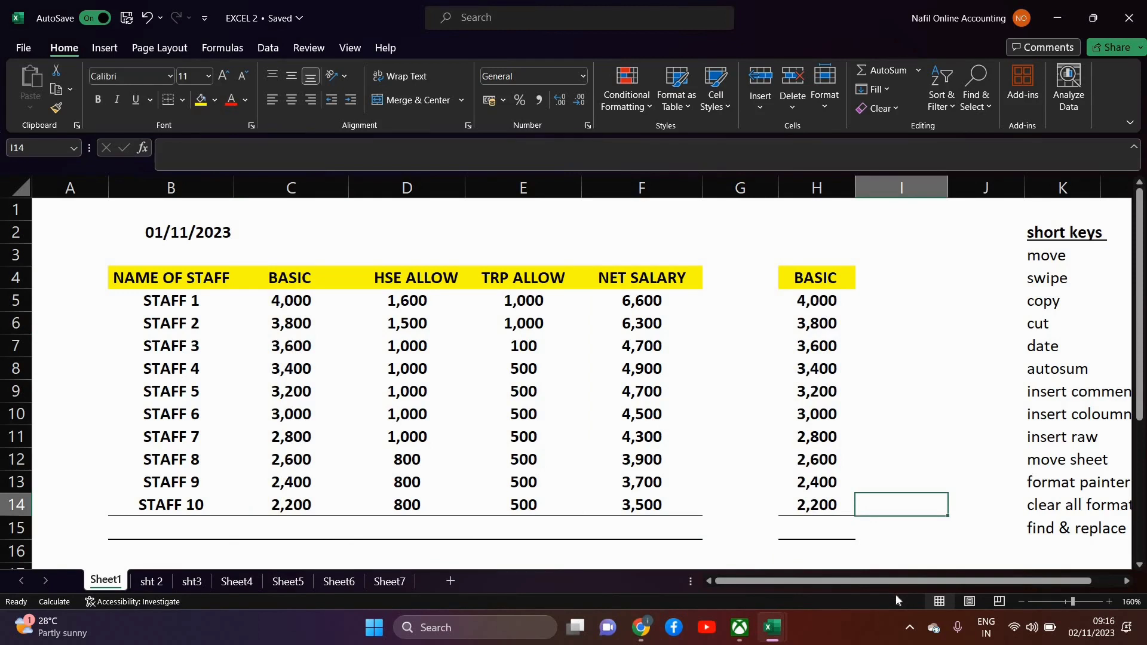
pyautogui.hotkey('ctrl', 'z')
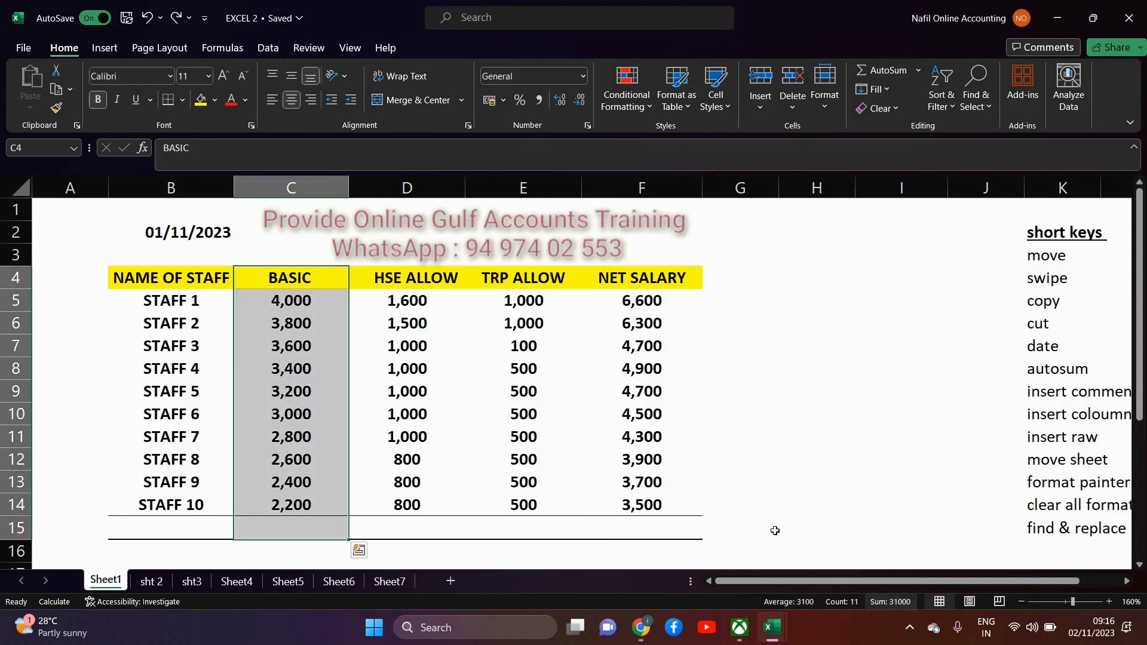
pyautogui.click(770, 526)
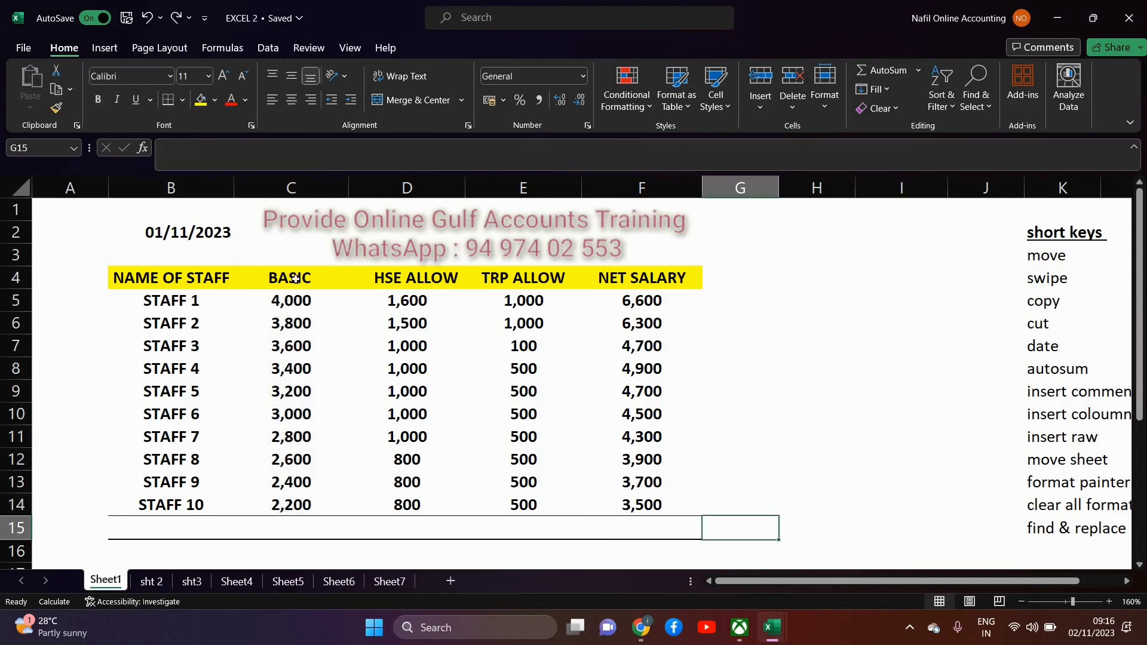
# Move the BASIC column C4:C15 out of the table to H4:H15, and undo the move.
pyautogui.moveTo(295, 278); pyautogui.dragTo(296, 529)
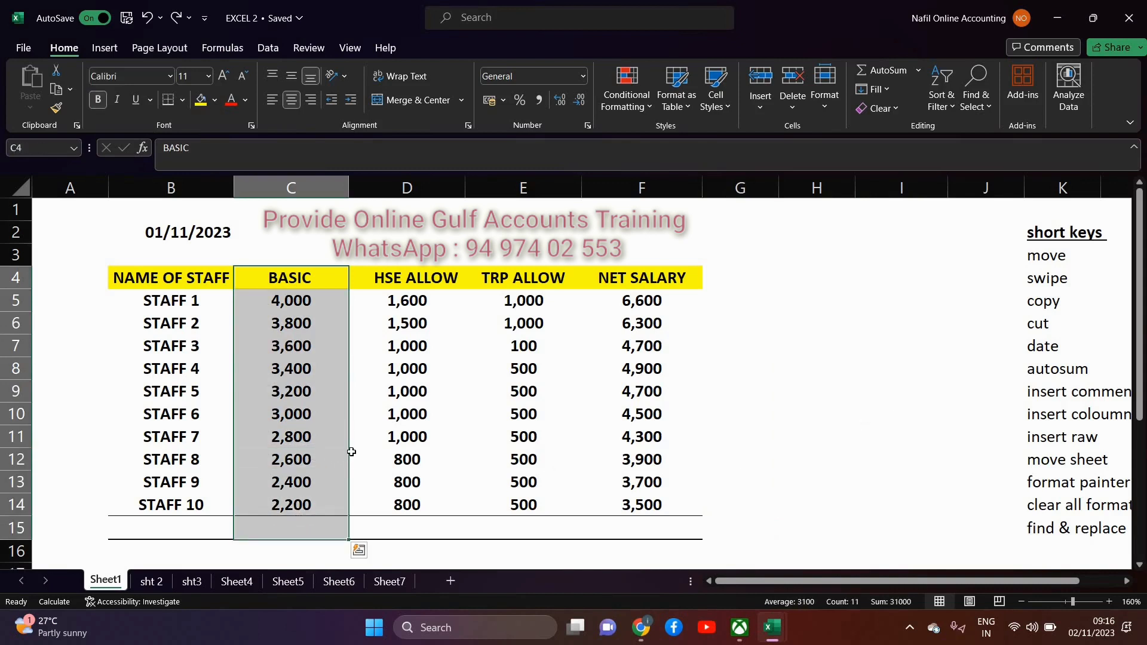
pyautogui.moveTo(349, 439); pyautogui.dragTo(808, 439)
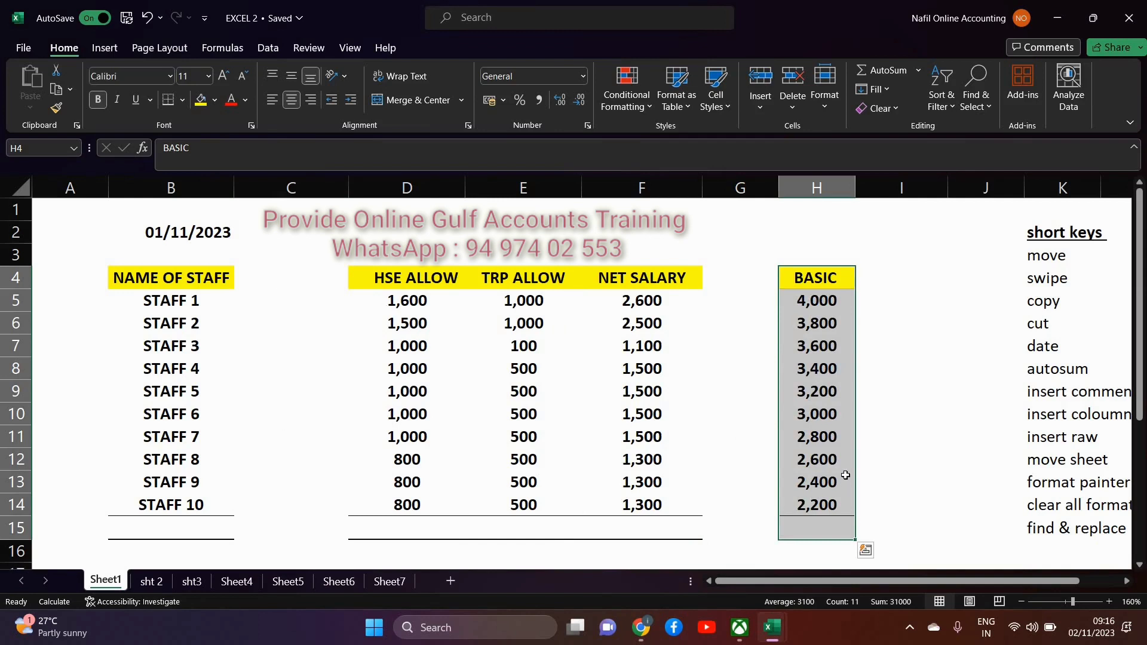
pyautogui.hotkey('ctrl', 'z')
pyautogui.click(825, 440)
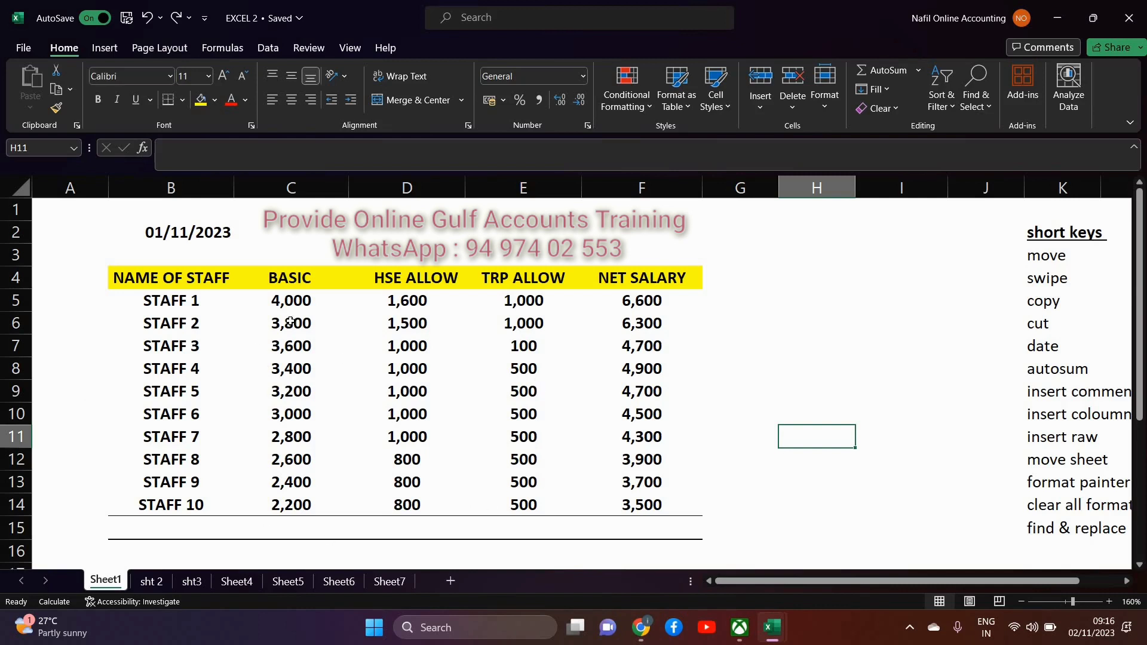
# Total the BASIC column in cell C15 with AutoSum over C5:C14.
pyautogui.click(301, 531)
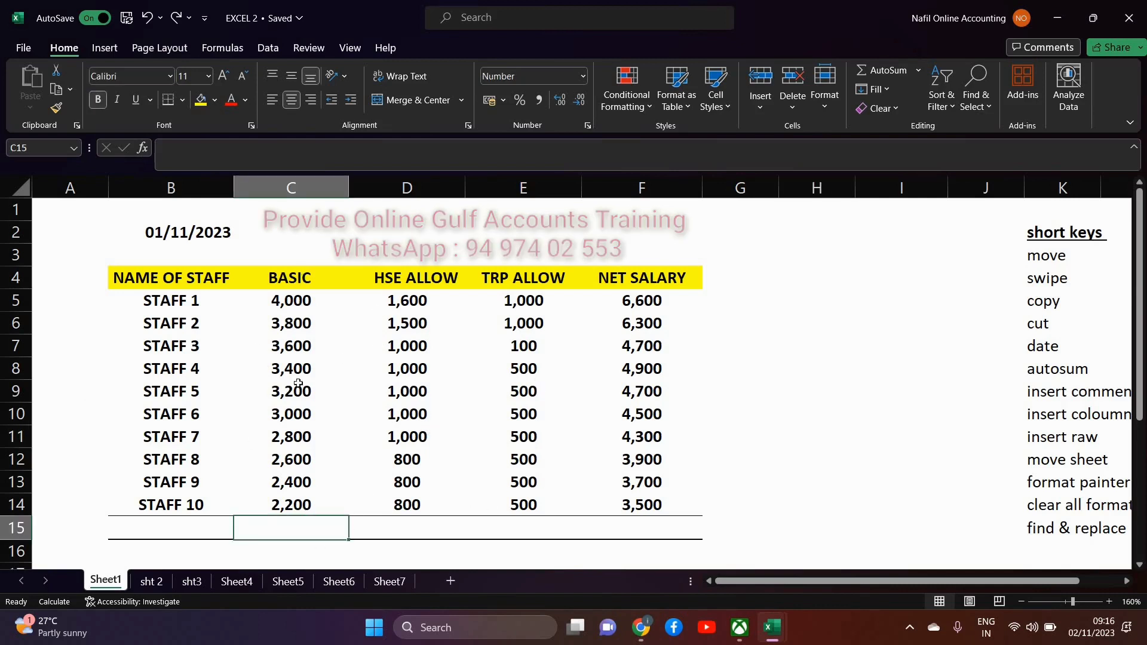
pyautogui.hotkey('alt', '=')
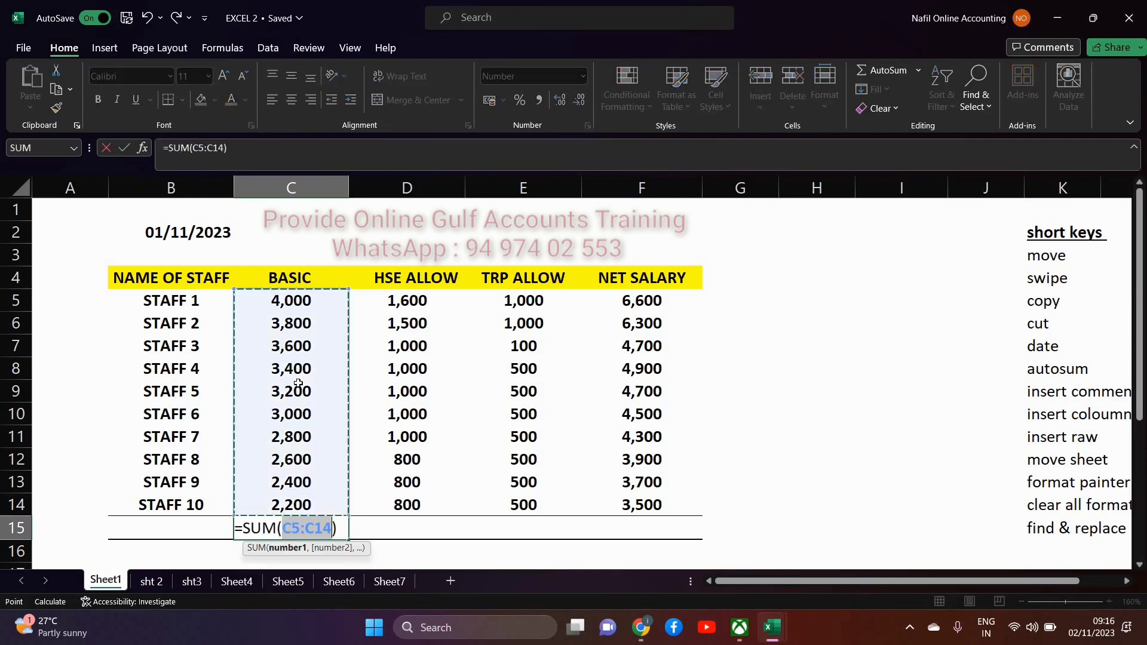
pyautogui.press('Return')
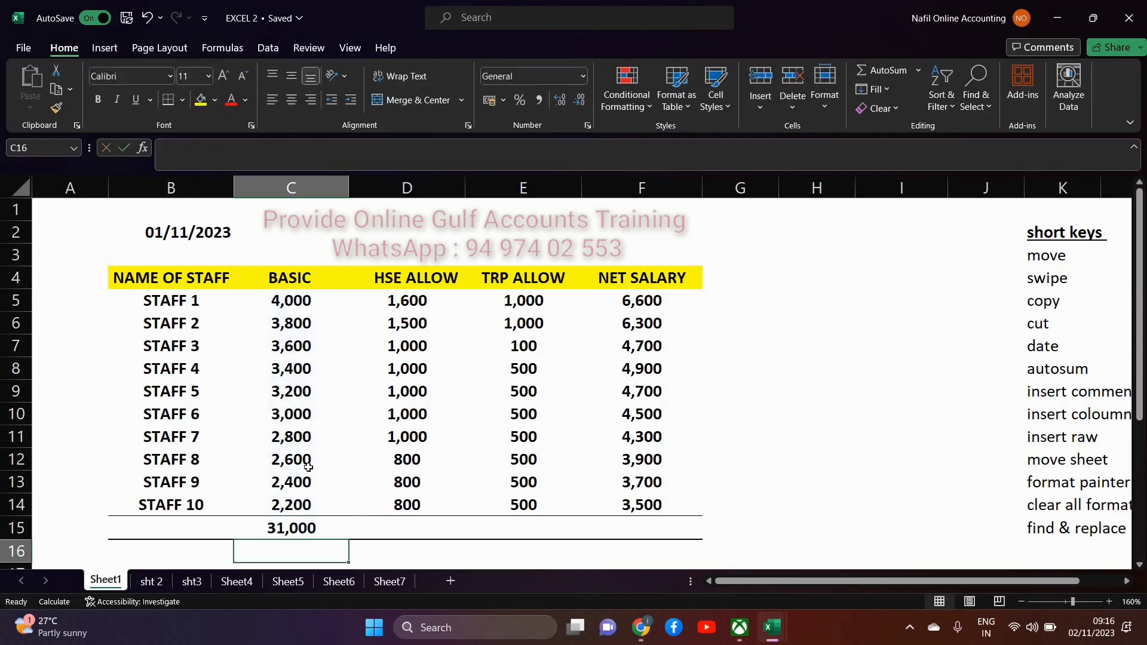
# Fill the BASIC total formula from C15 across to F15 to total the allowance and net salary columns.
pyautogui.click(306, 527)
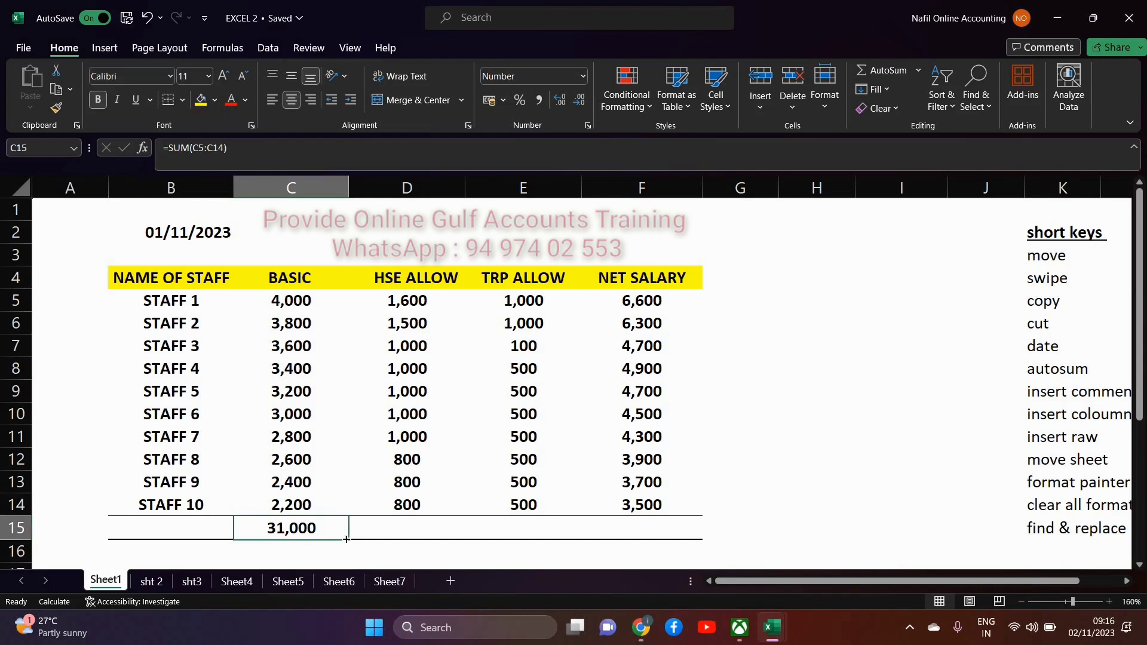
pyautogui.moveTo(352, 540); pyautogui.dragTo(646, 530)
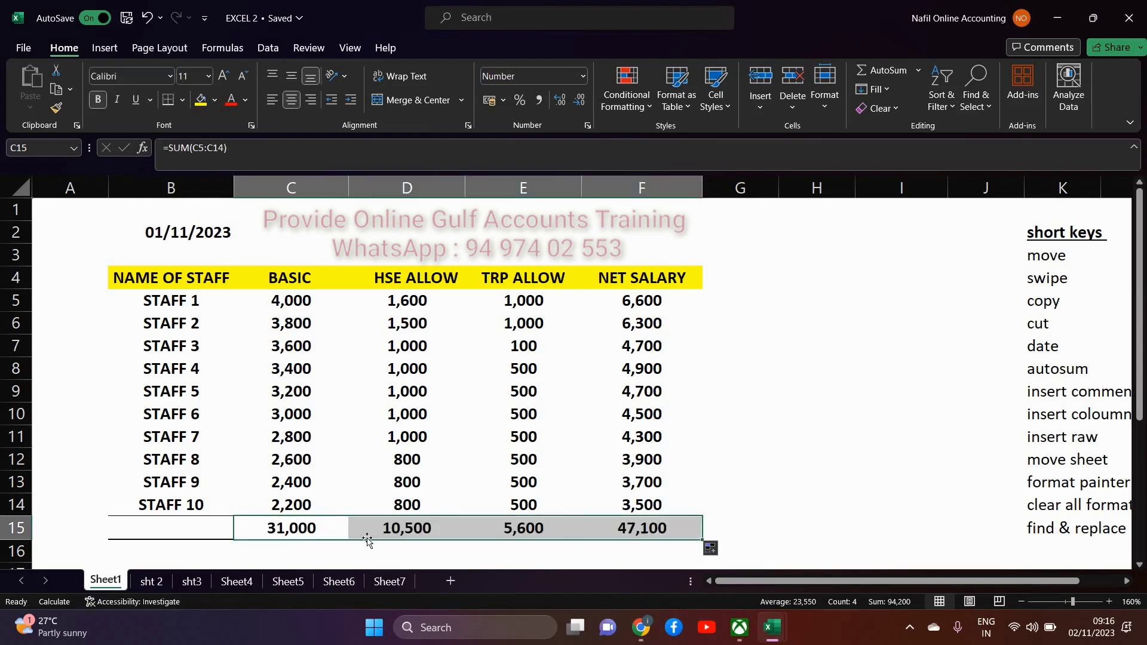
pyautogui.click(830, 343)
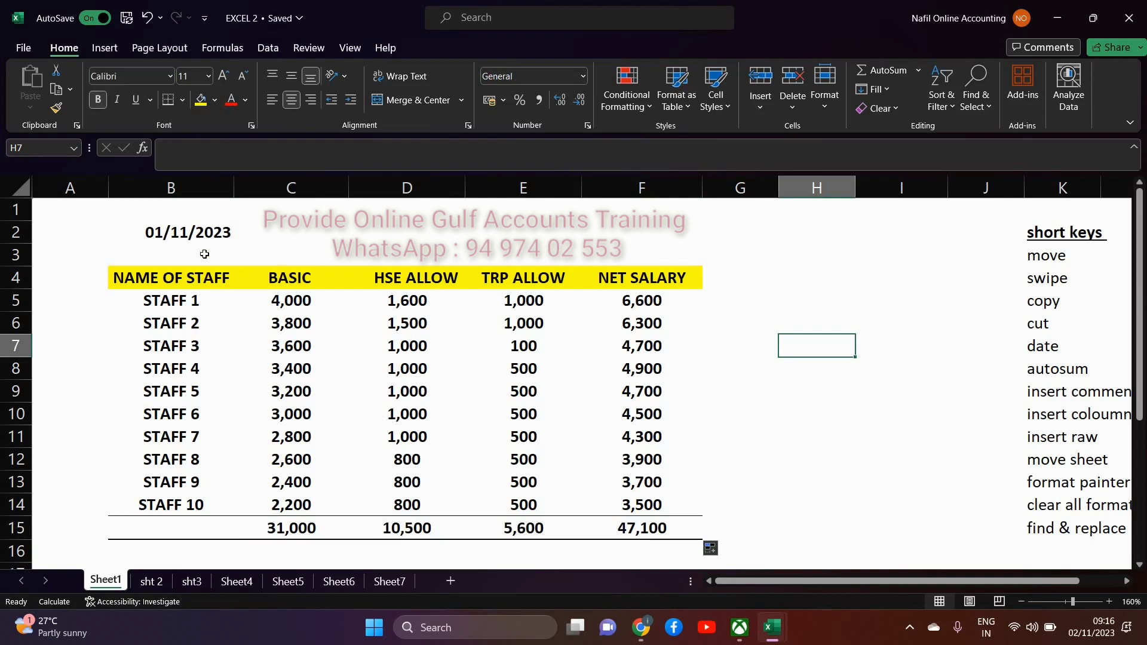
# Change the date in cell B2 to 02/11/2023.
pyautogui.click(179, 233)
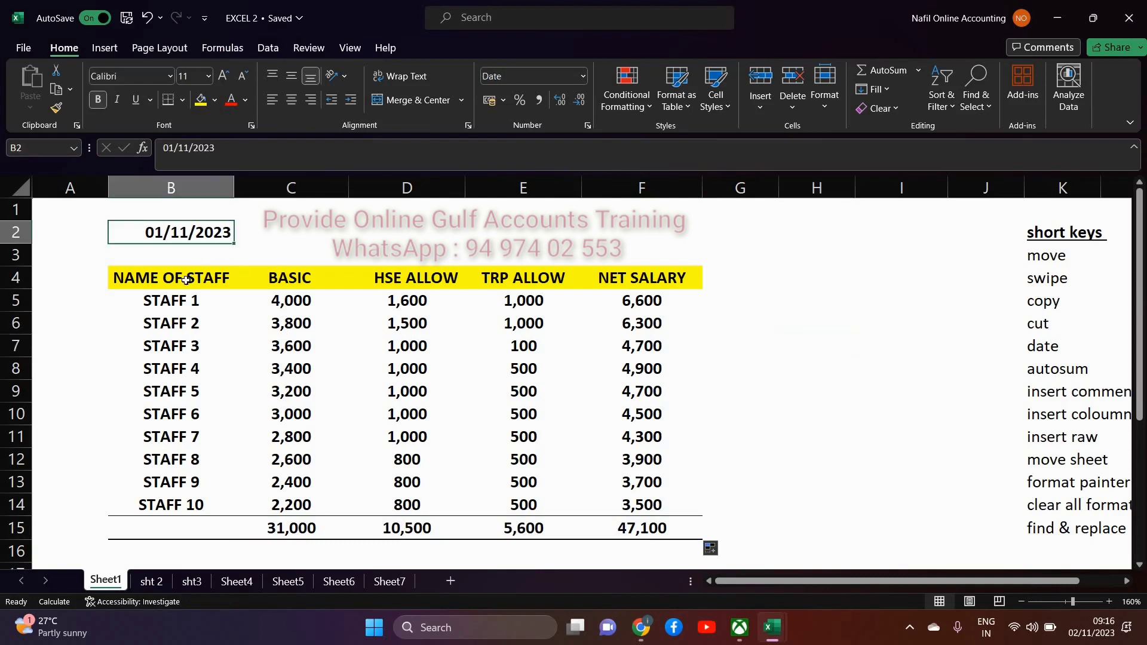
pyautogui.doubleClick(160, 236)
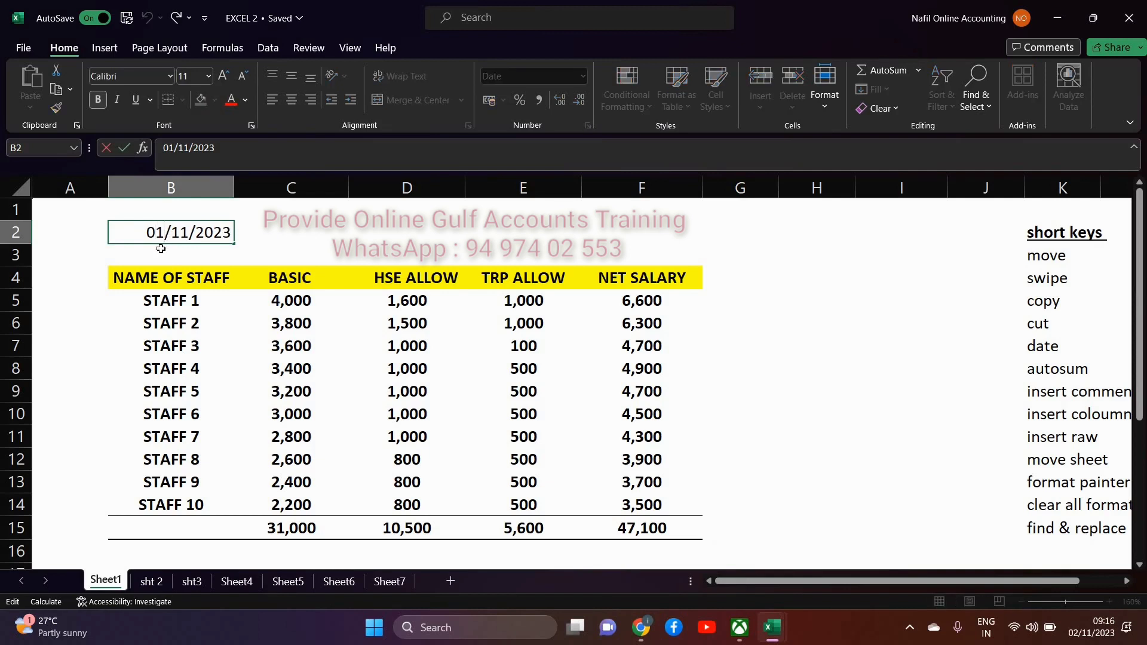
pyautogui.press('Delete')
pyautogui.write('2')
pyautogui.press('Tab')
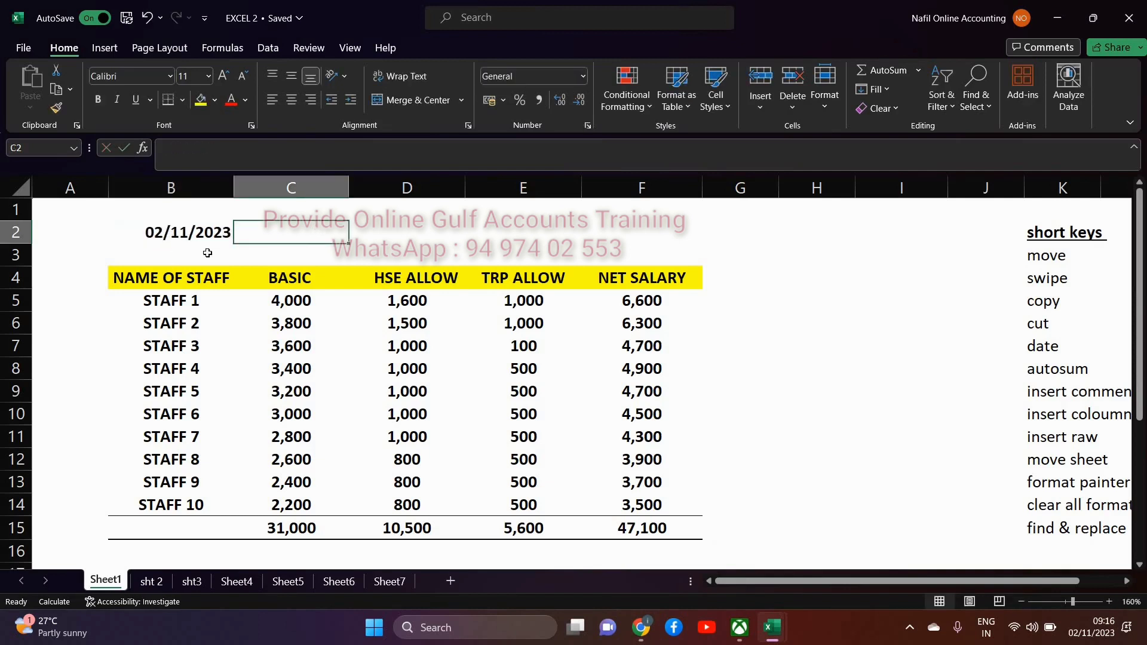
# Format the date in cell B2 with the custom number format dd-mmm-yy.
pyautogui.click(171, 239)
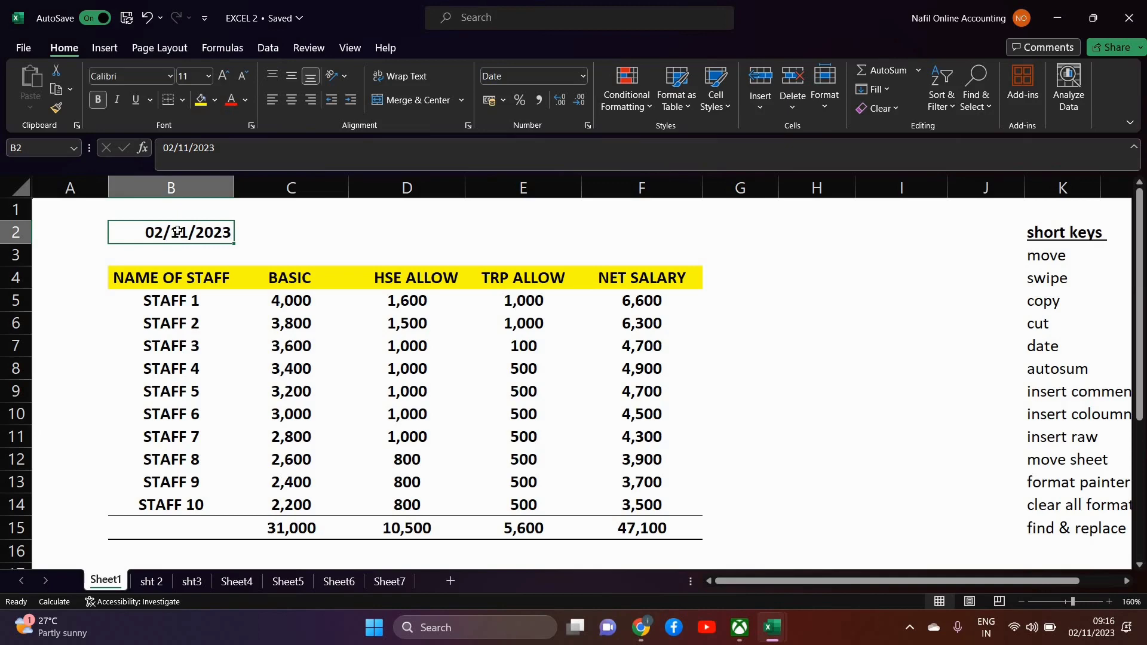
pyautogui.hotkey('ctrl', '1')
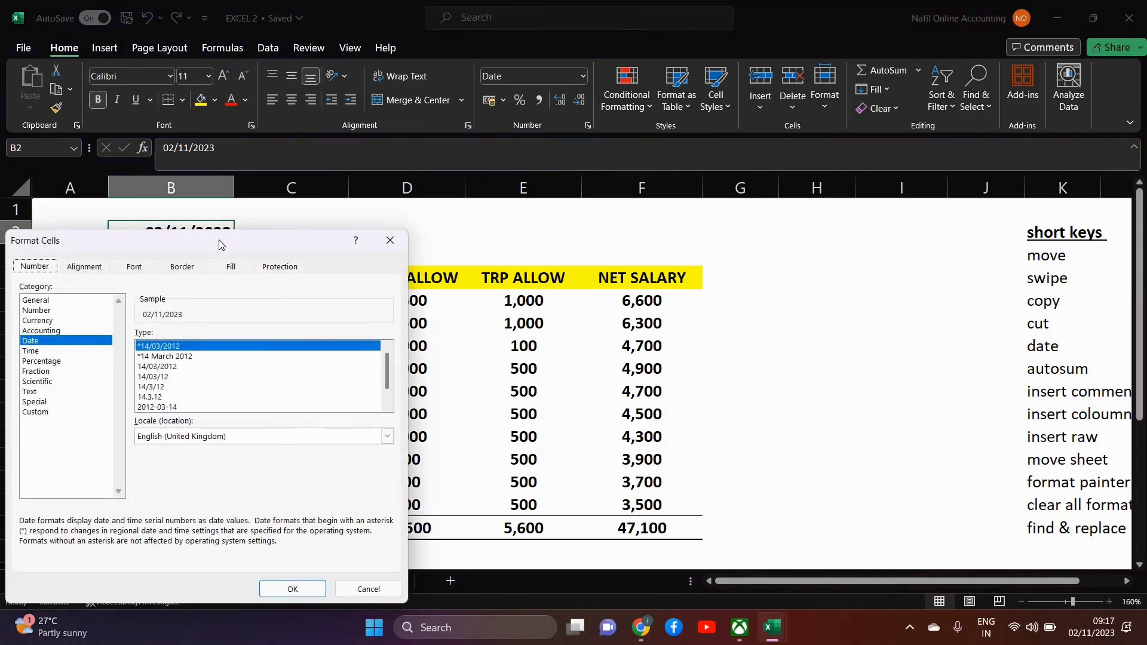
pyautogui.moveTo(219, 239); pyautogui.dragTo(711, 194)
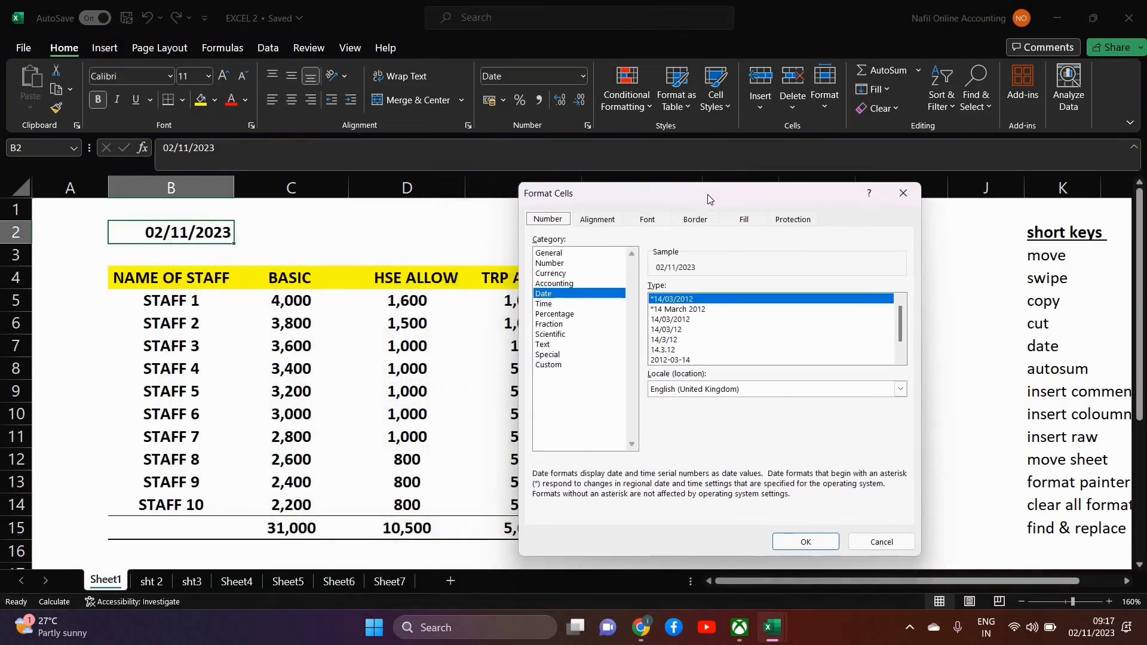
pyautogui.click(677, 311)
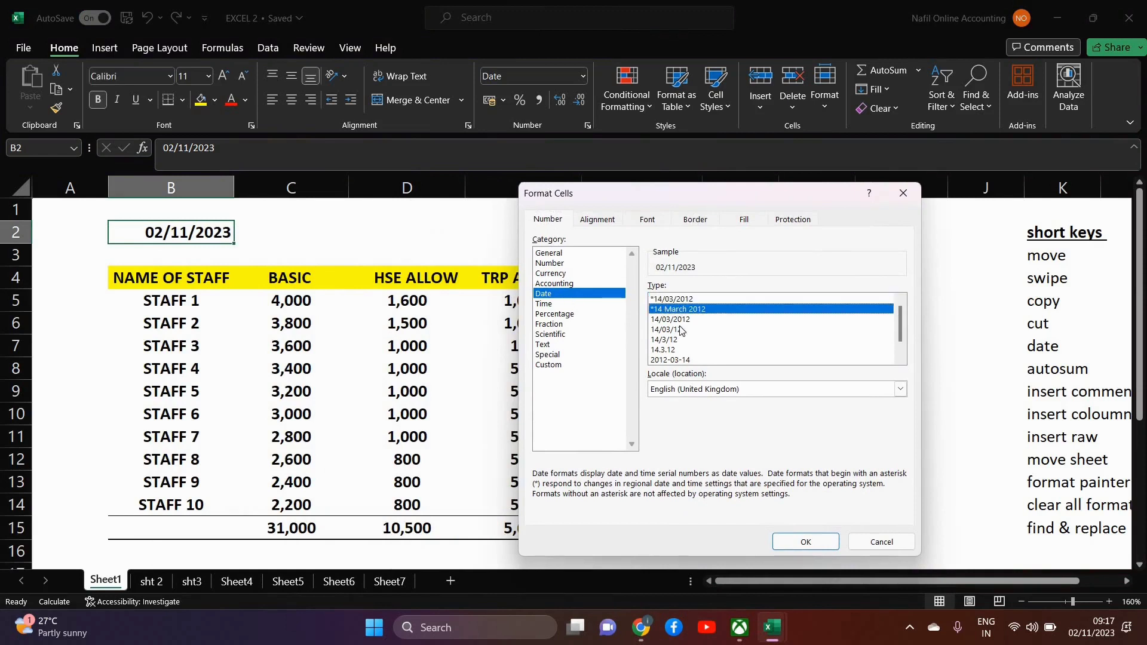
pyautogui.scroll(-1, 684, 335)
pyautogui.click(688, 351)
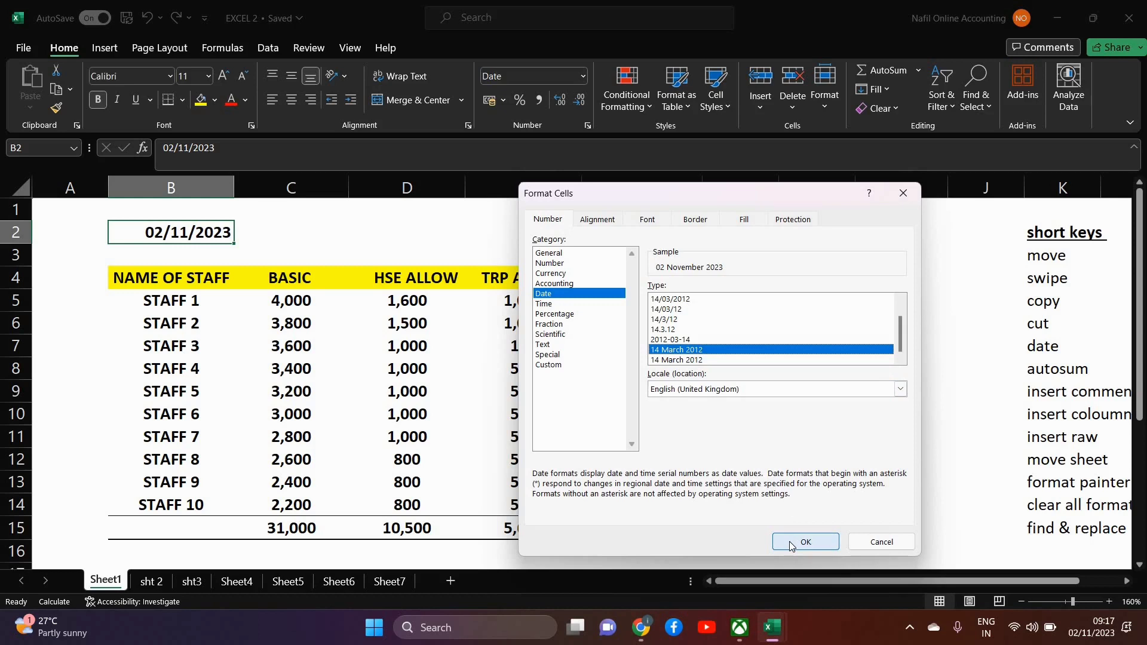
pyautogui.click(558, 366)
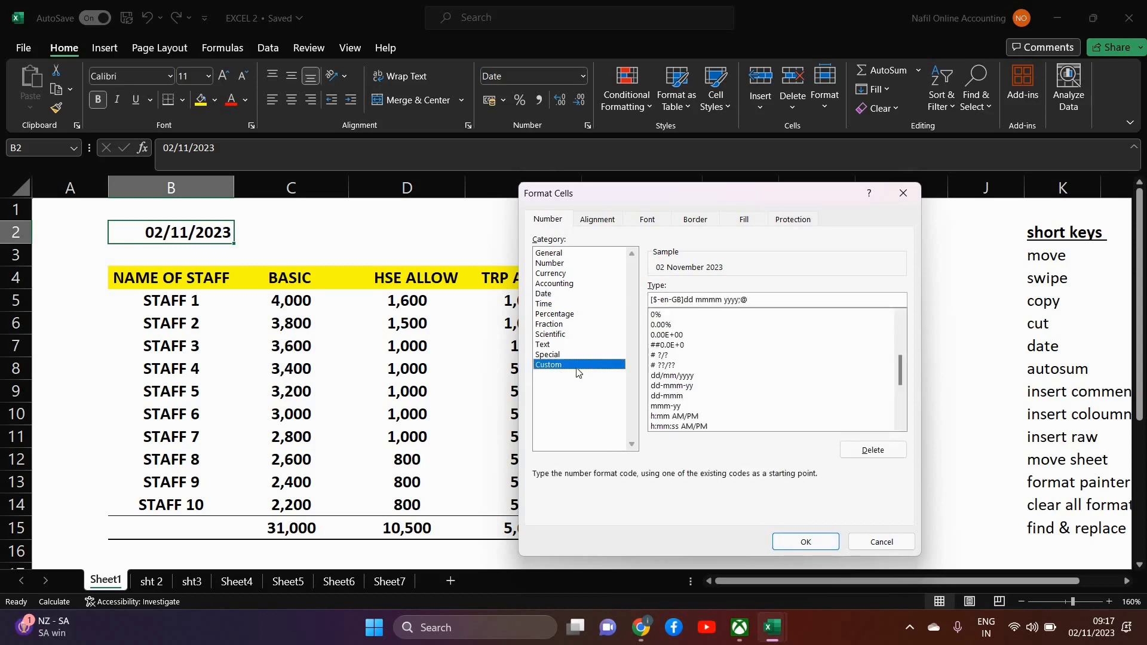
pyautogui.press('Tab')
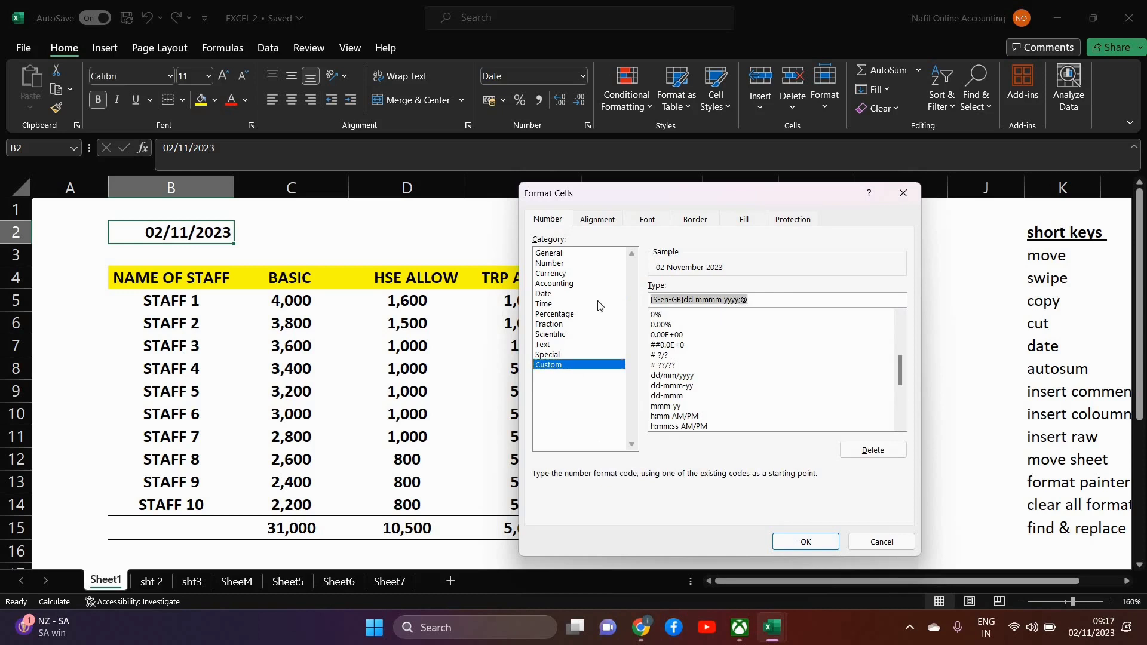
pyautogui.write('dd-m')
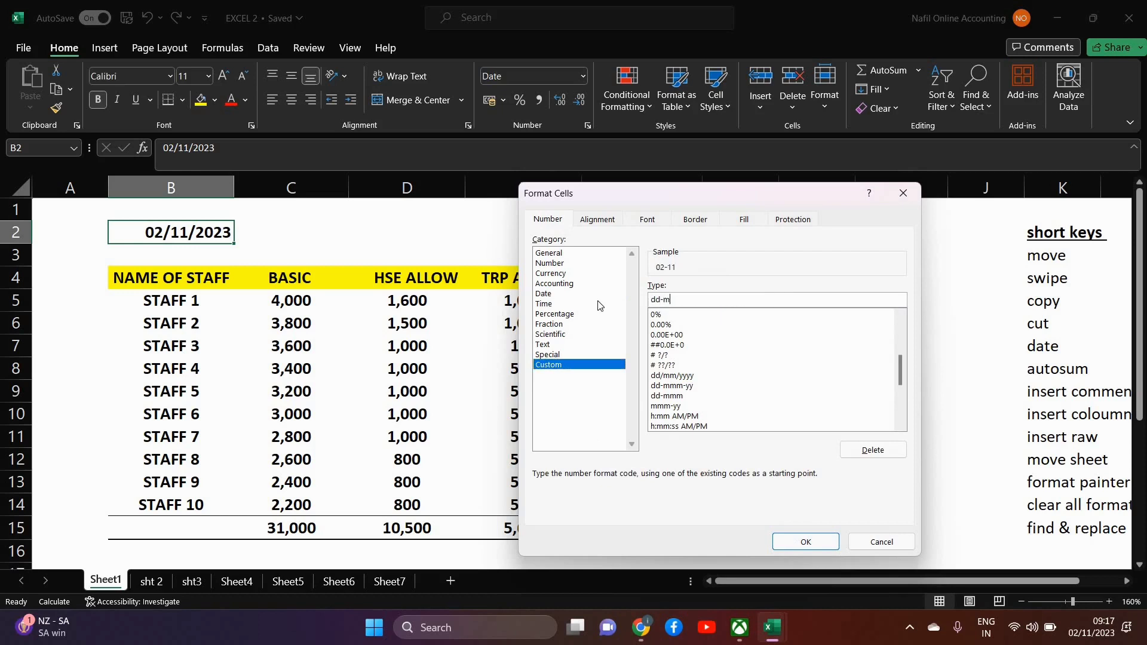
pyautogui.write('mm-yy')
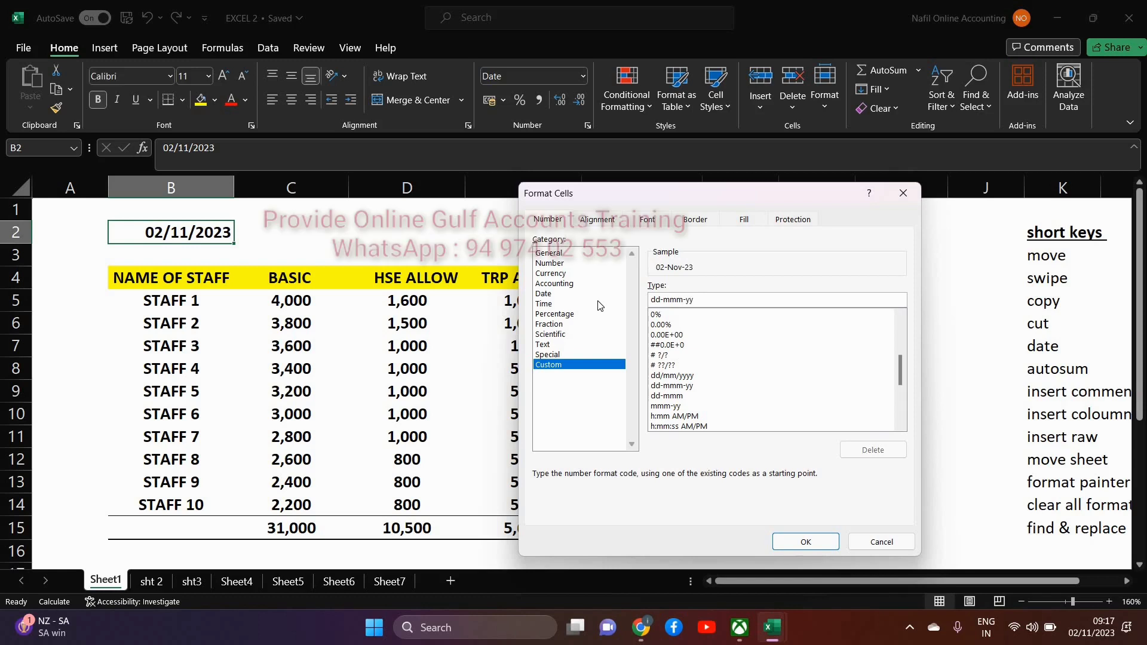
pyautogui.click(806, 542)
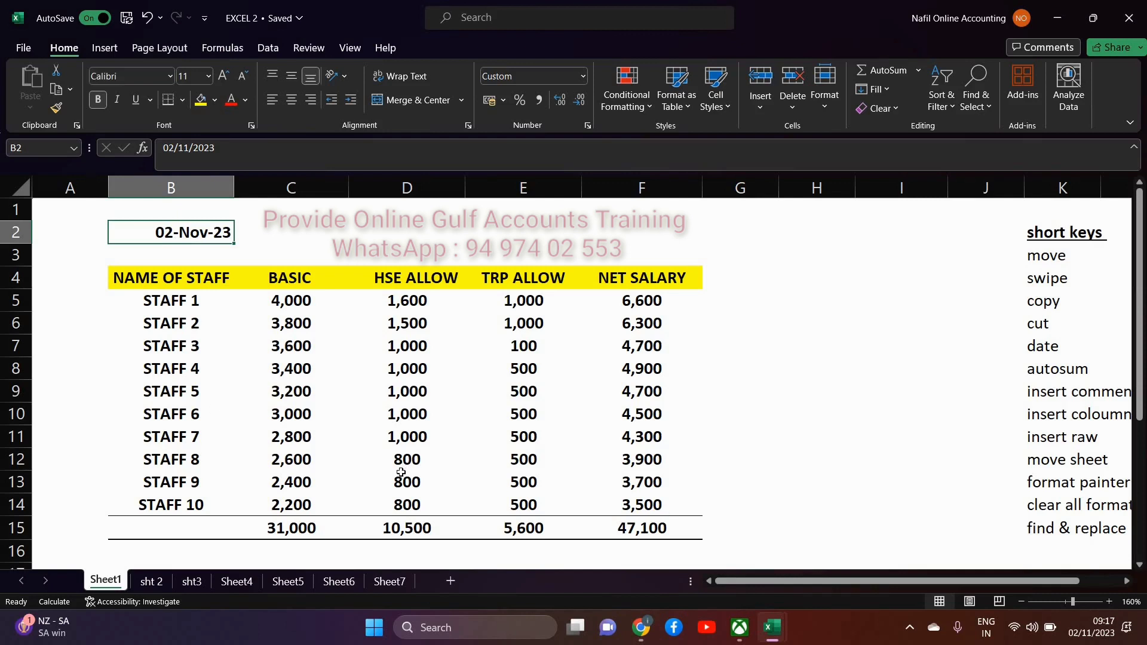
# Insert two blank columns before the HSE ALLOW column D, and delete both of them again.
pyautogui.click(412, 393)
pyautogui.click(407, 187)
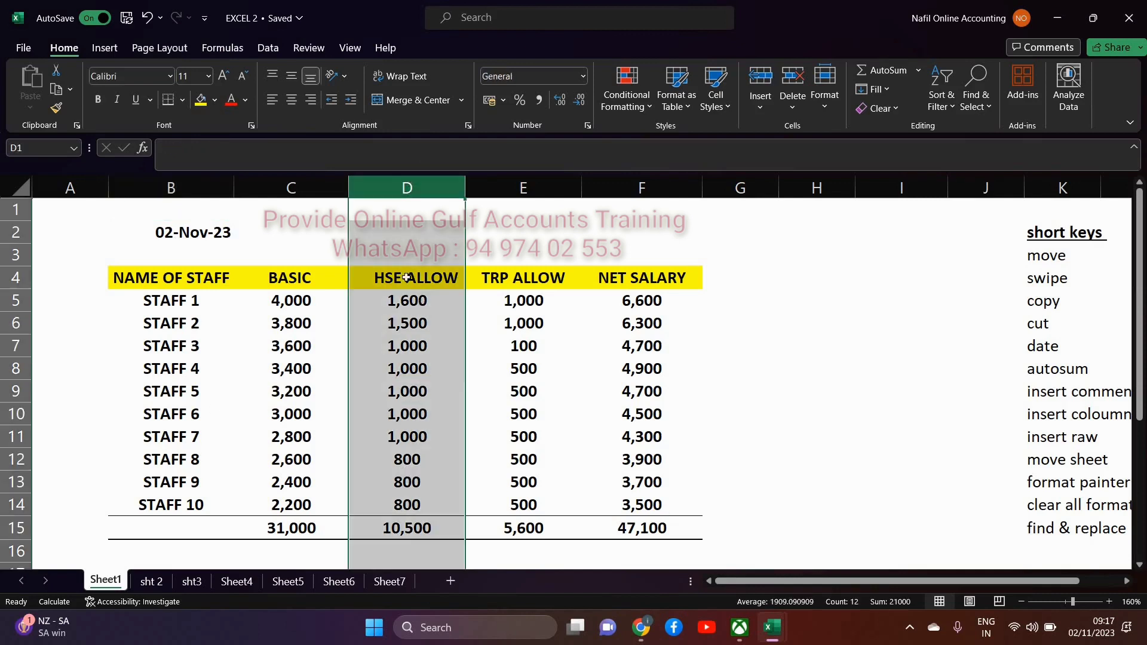
pyautogui.click(418, 294)
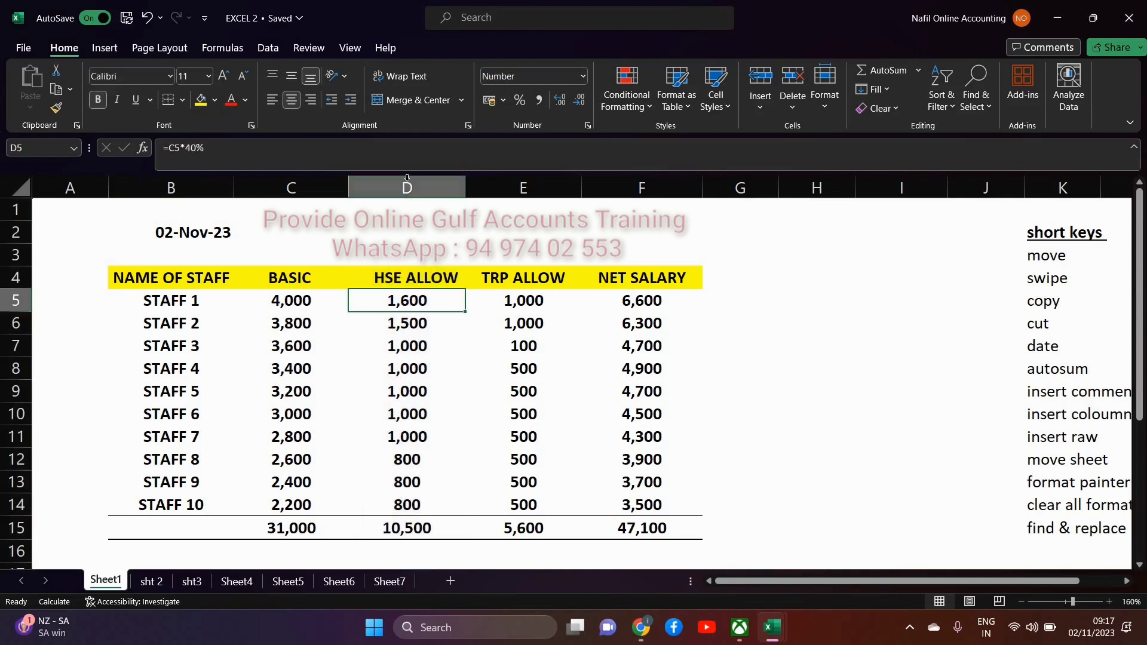
pyautogui.click(396, 182)
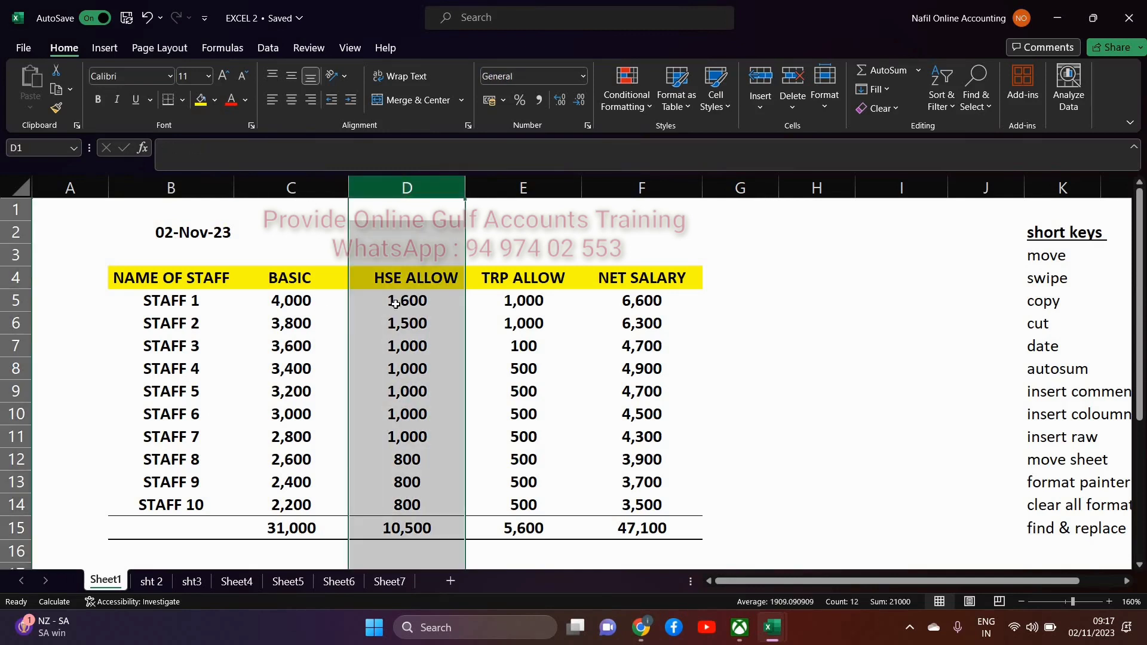
pyautogui.hotkey('ctrl', 'shift', '+')
pyautogui.hotkey('ctrl', 'shift', '+')
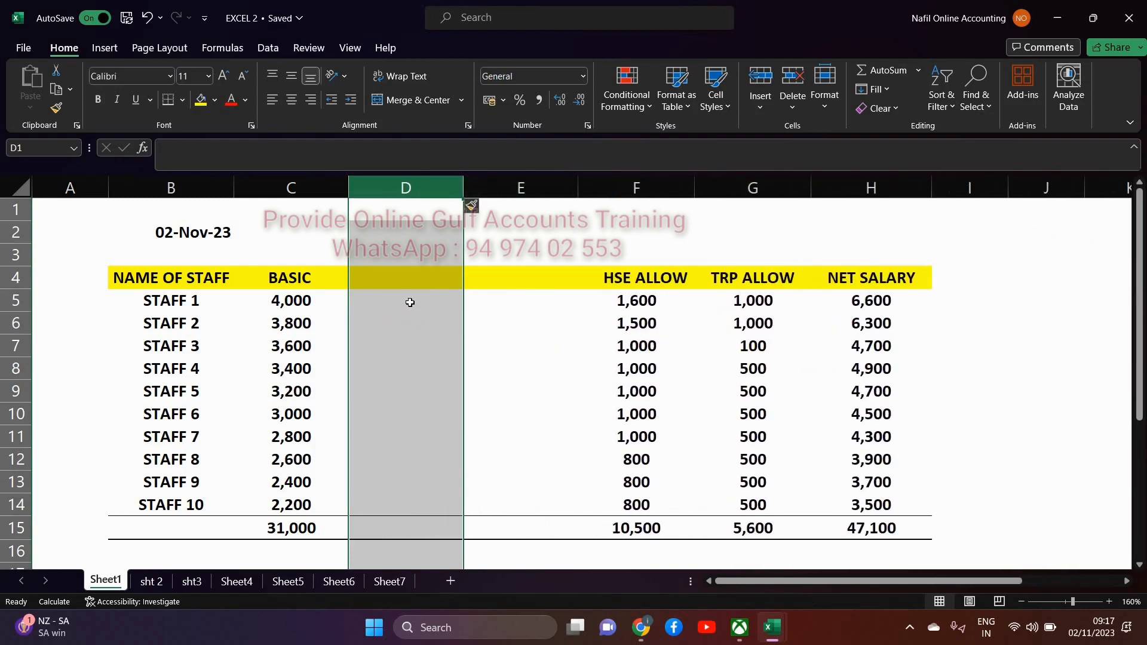
pyautogui.hotkey('ctrl', '-')
pyautogui.hotkey('ctrl', '-')
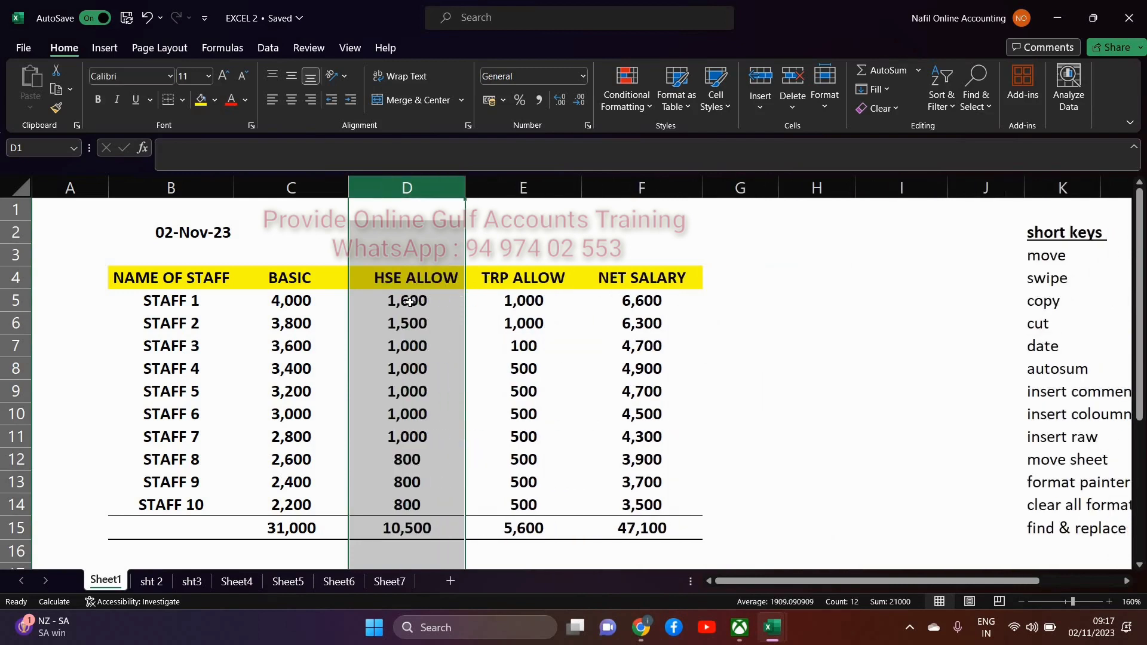
# Insert two blank rows above the STAFF 3 row 7, and delete both of them again.
pyautogui.click(5, 346)
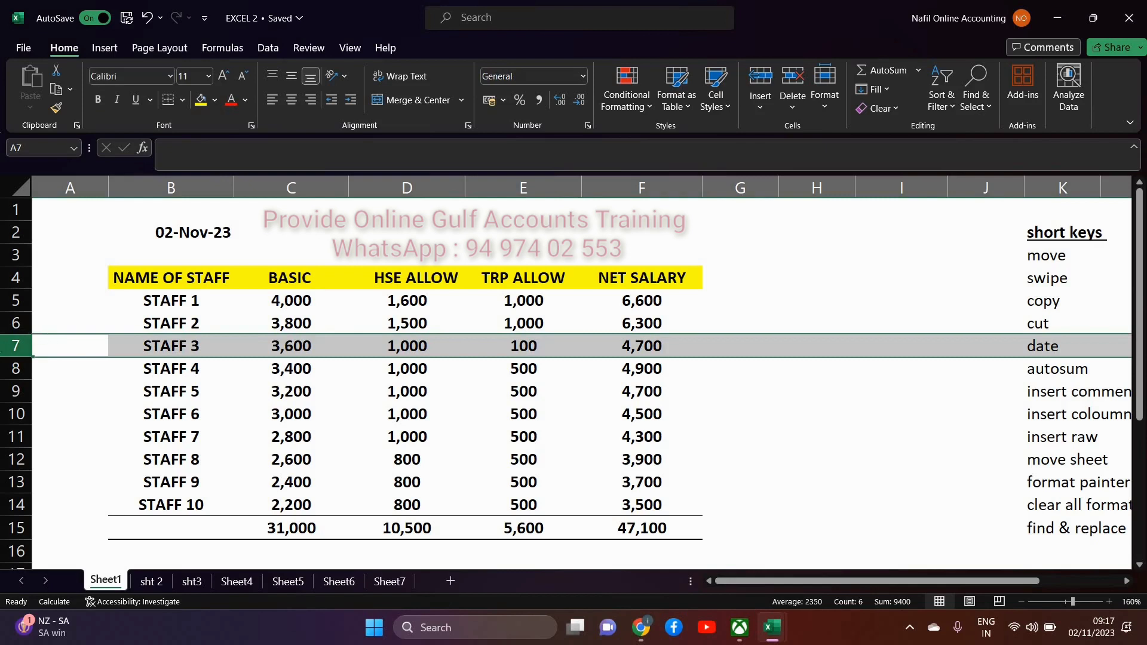
pyautogui.hotkey('ctrl', 'shift', '+')
pyautogui.hotkey('ctrl', 'shift', '+')
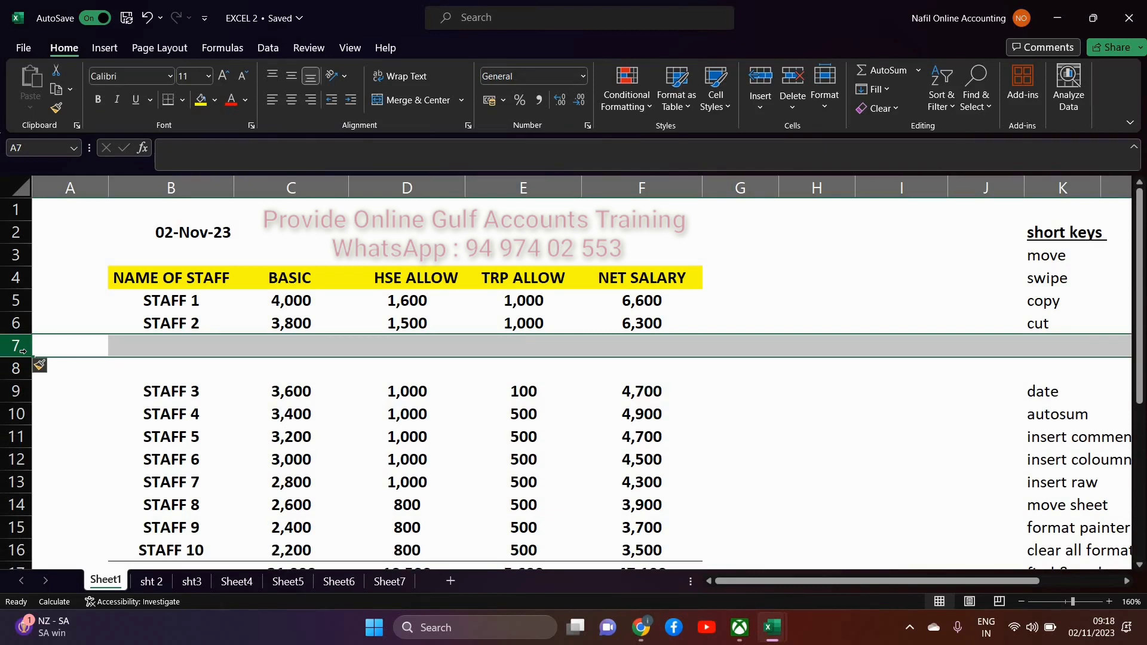
pyautogui.hotkey('ctrl', '-')
pyautogui.hotkey('ctrl', '-')
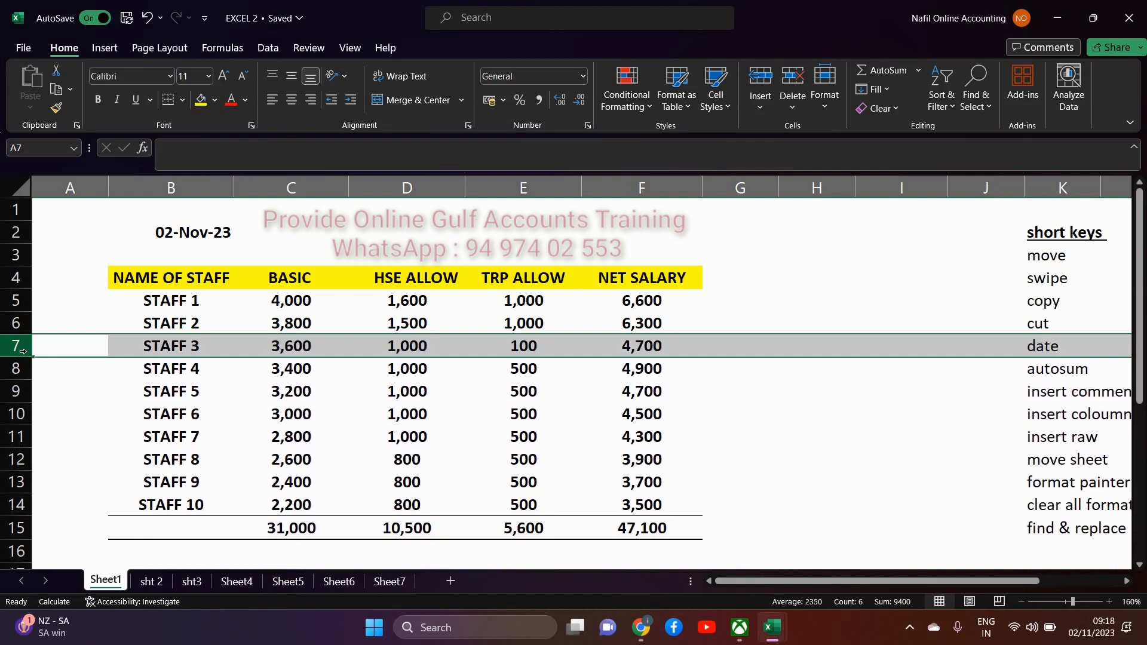
pyautogui.click(818, 467)
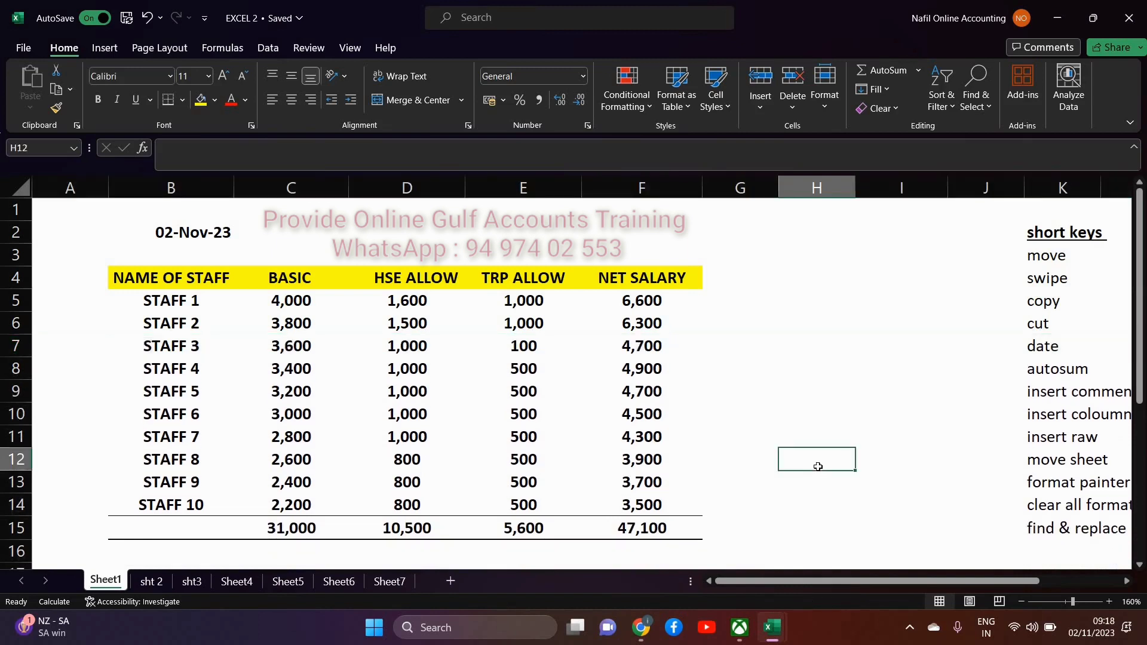
# Insert an empty note on the TRP ALLOW cell E5, and delete the note again.
pyautogui.click(533, 309)
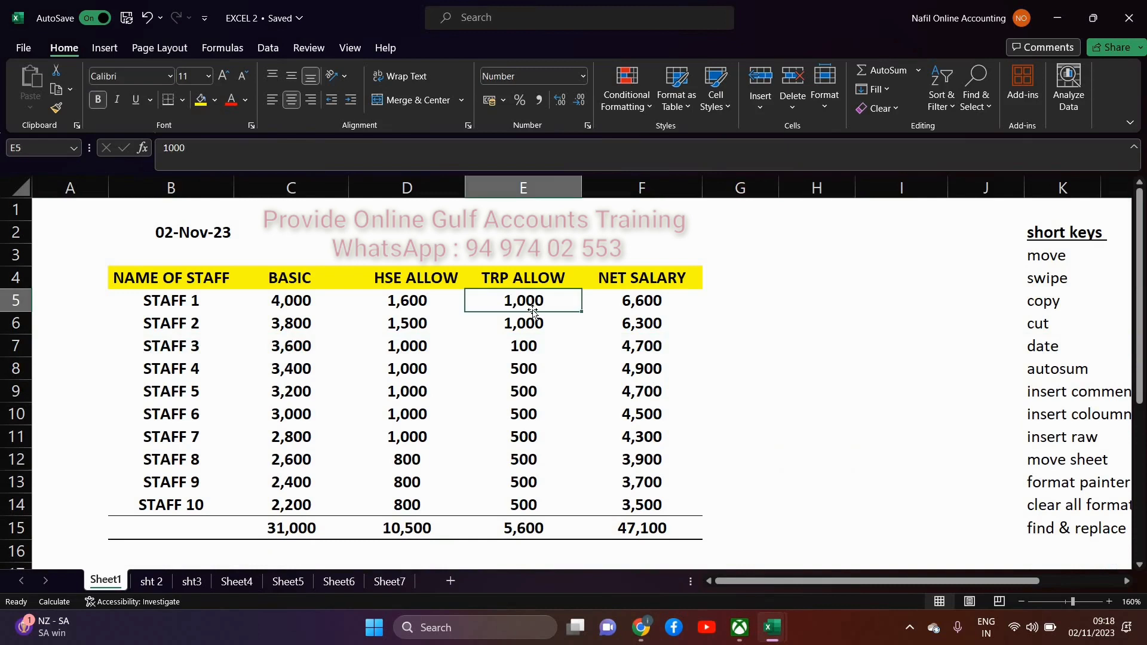
pyautogui.hotkey('shift', 'F2')
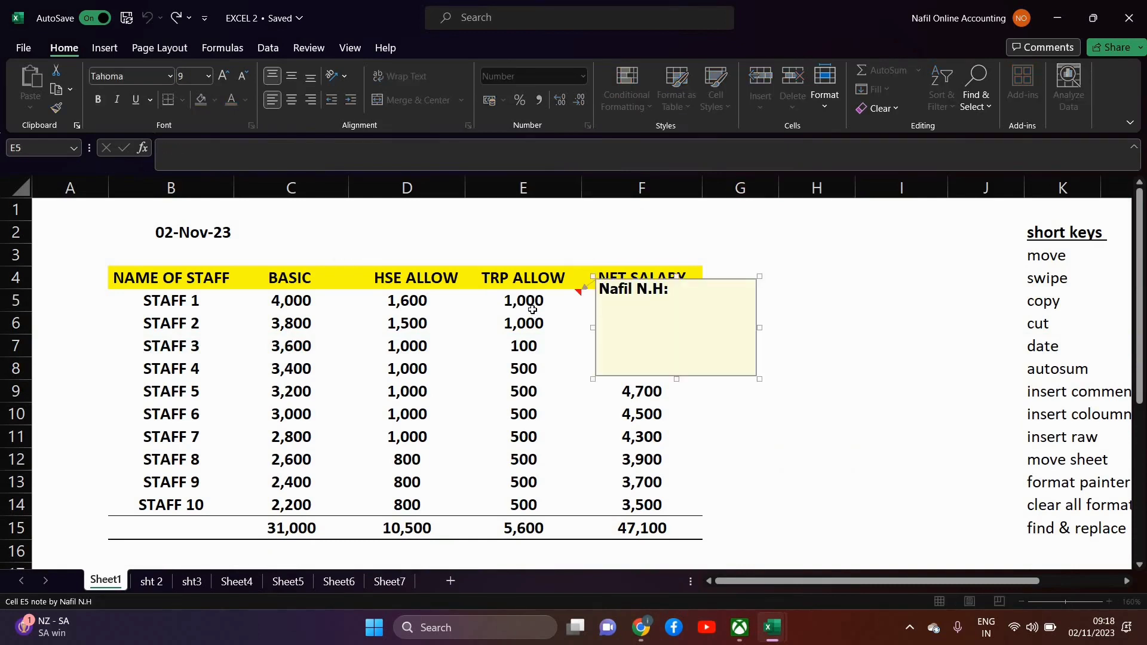
pyautogui.click(812, 434)
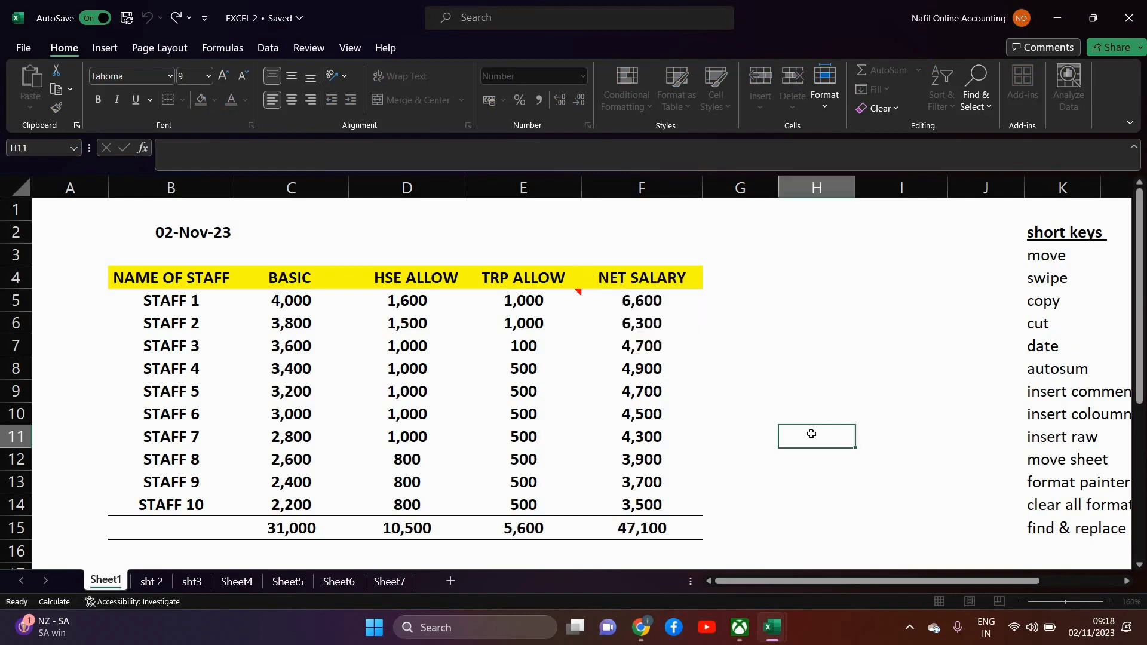
pyautogui.click(550, 298)
pyautogui.rightClick(550, 298)
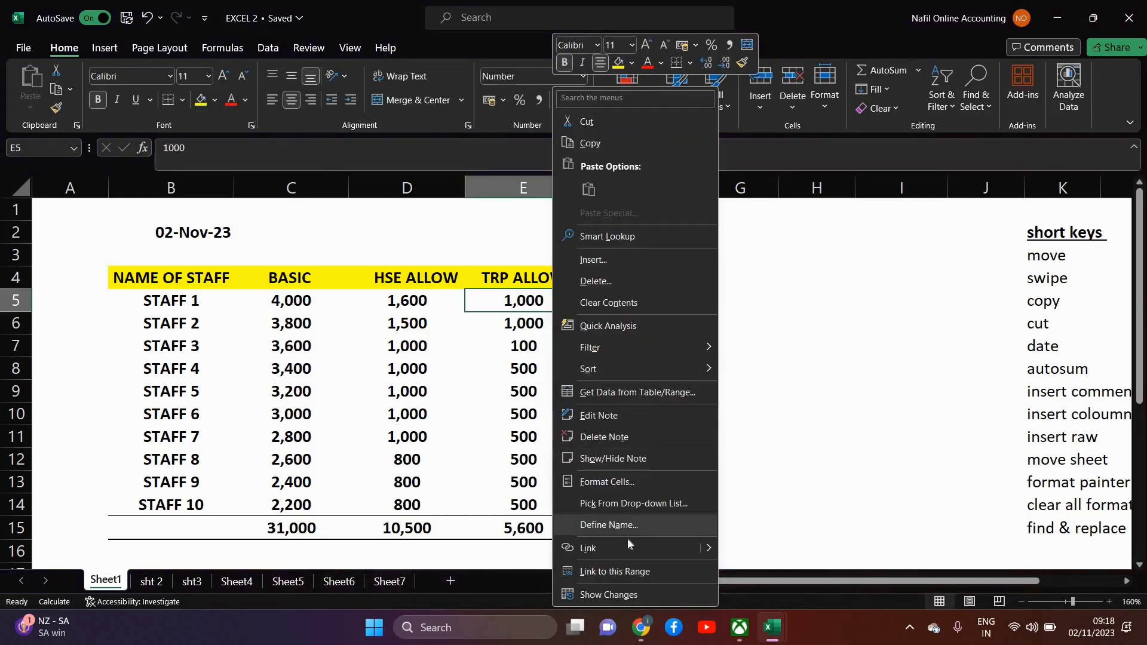
pyautogui.click(628, 443)
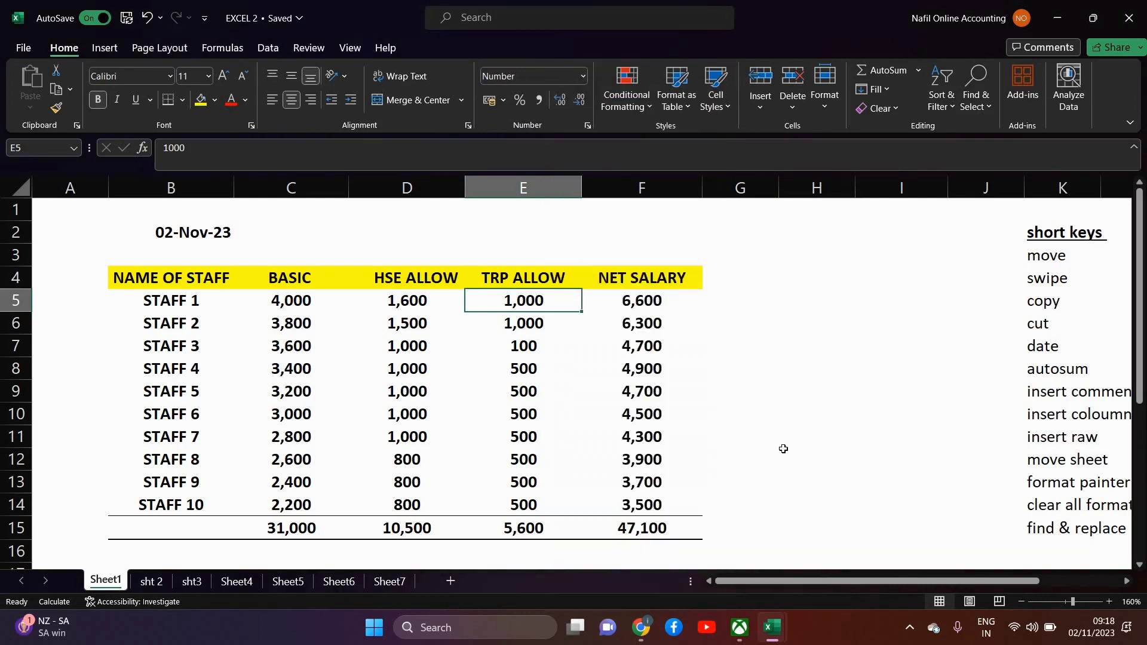
pyautogui.click(783, 452)
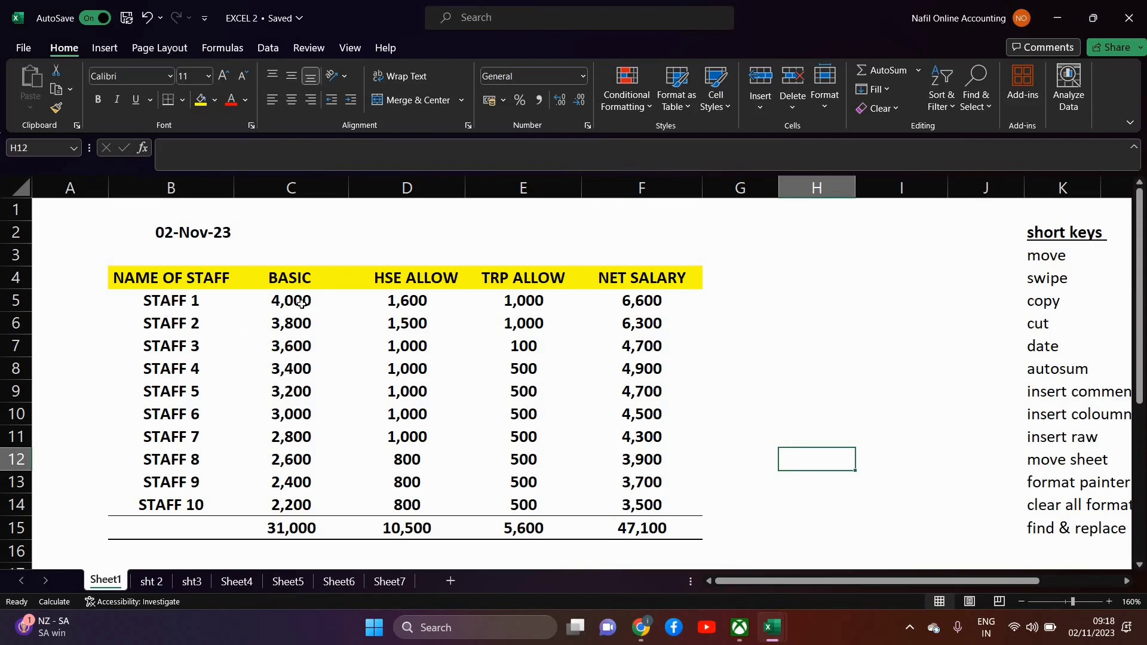
# Color the STAFF 1 values, making the text in C5 and E5 red and the text in D5 dark gray.
pyautogui.click(157, 302)
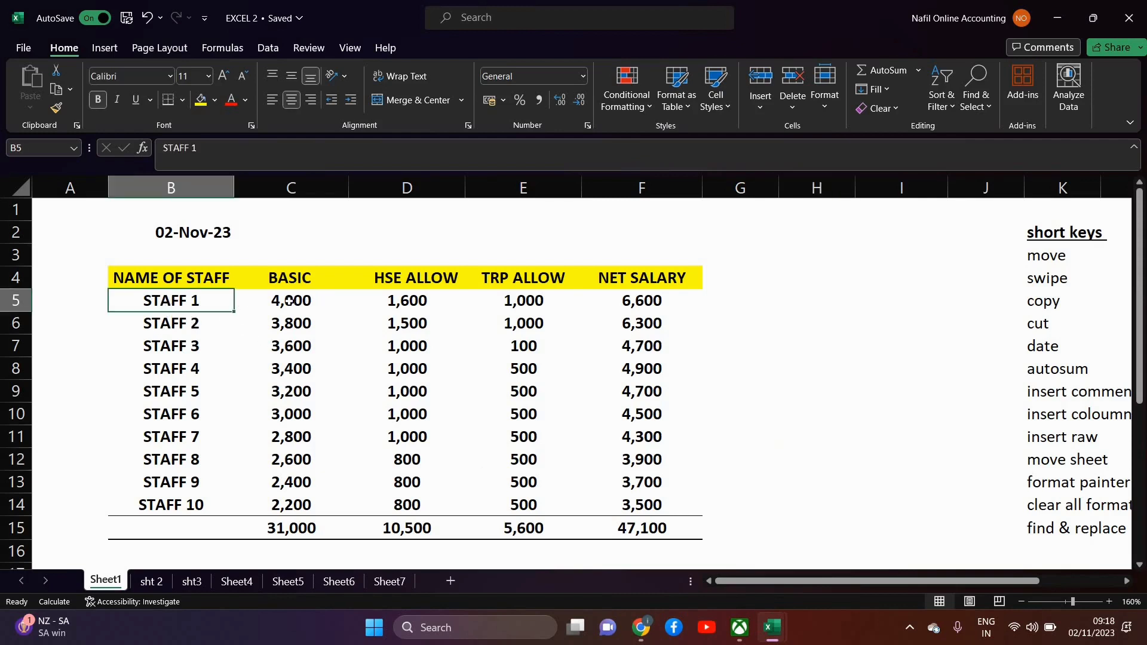
pyautogui.press('Right')
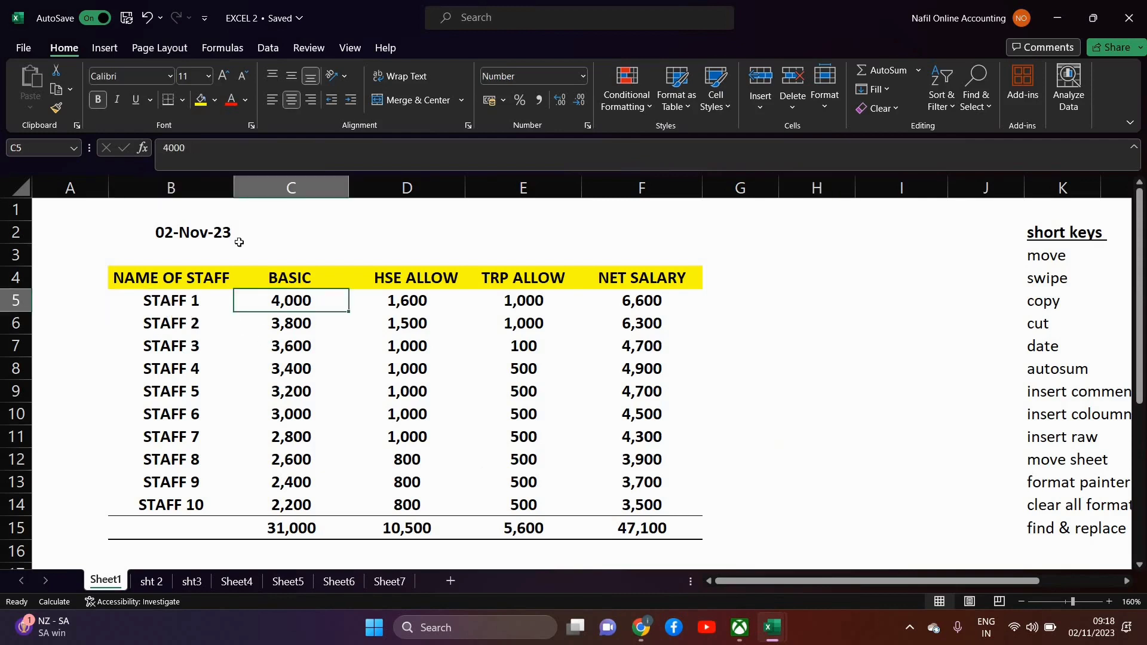
pyautogui.click(232, 102)
pyautogui.click(533, 302)
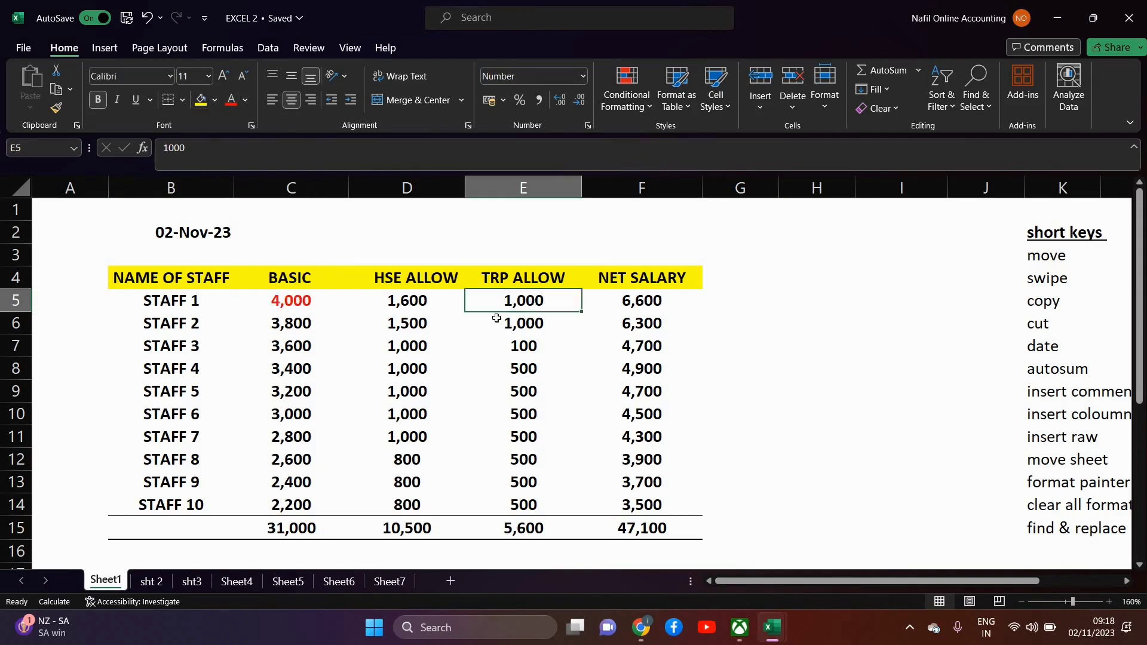
pyautogui.click(232, 102)
pyautogui.press('Left')
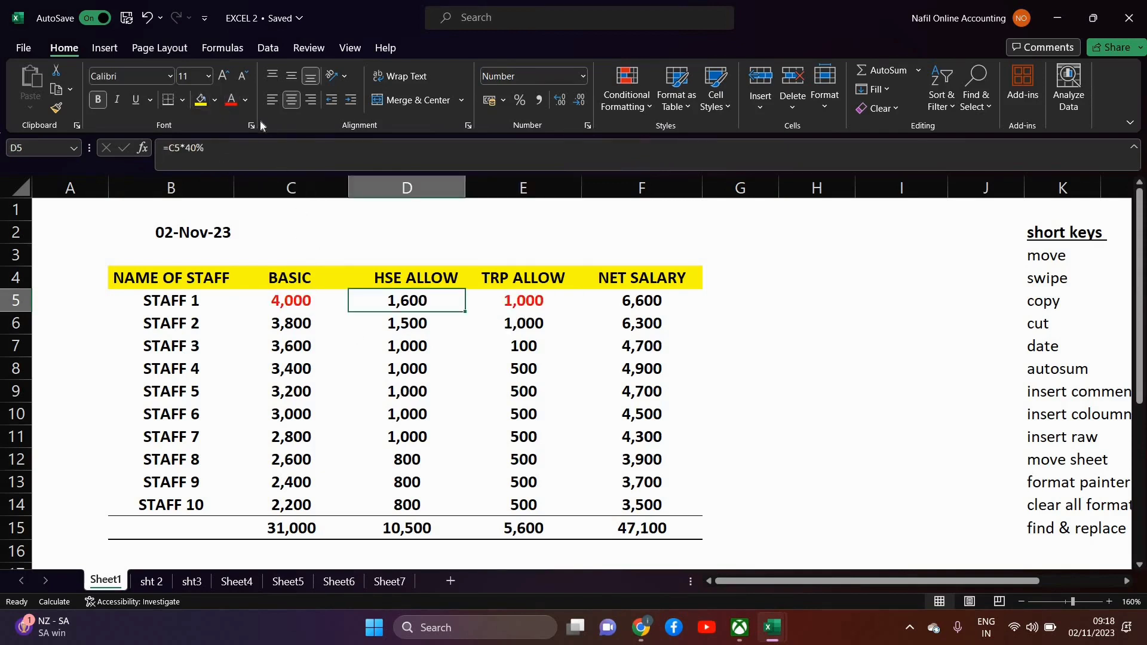
pyautogui.click(245, 100)
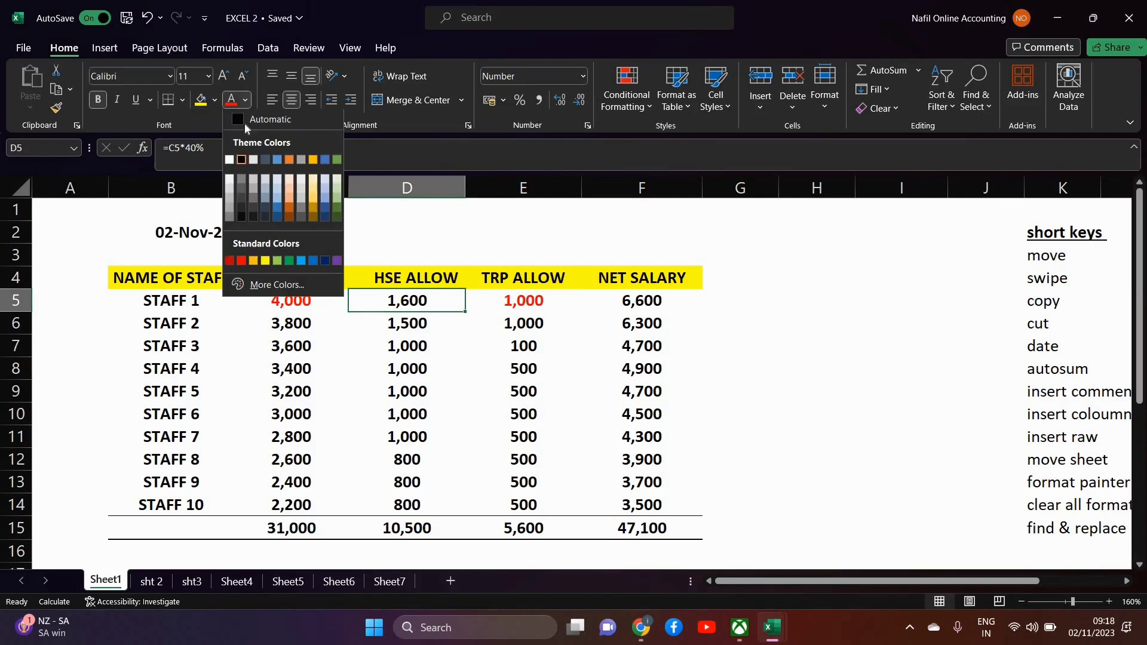
pyautogui.click(240, 192)
pyautogui.click(397, 362)
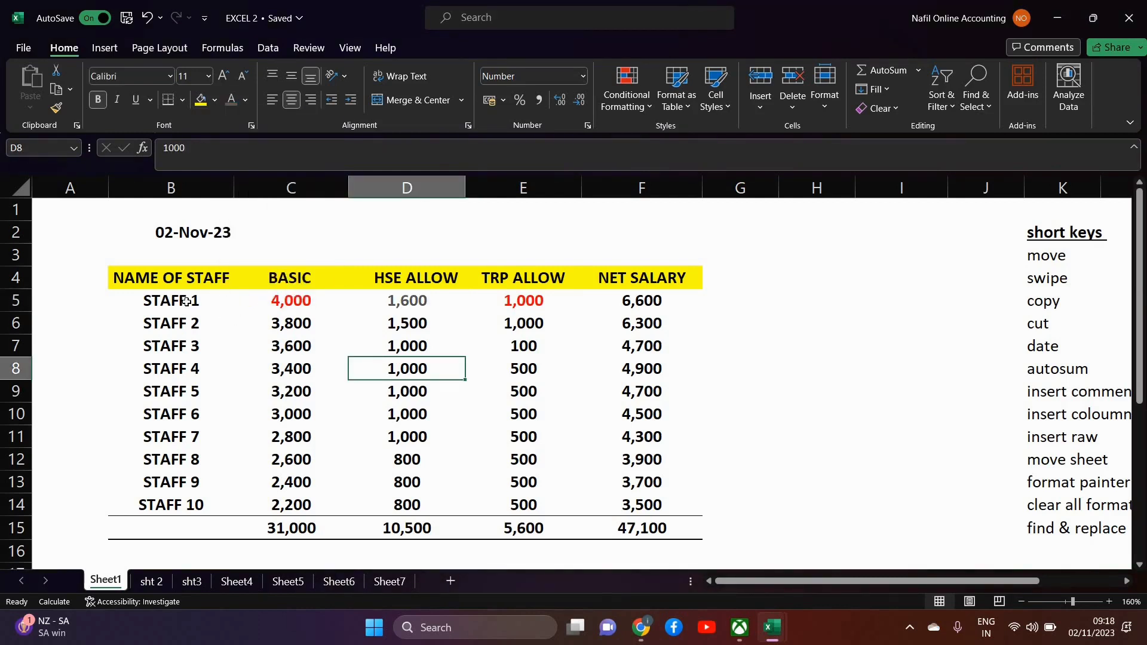
# Copy the formatting of the STAFF 1 row B5:F5 onto the other staff rows B6:F14 with Format Painter.
pyautogui.moveTo(186, 301); pyautogui.dragTo(628, 303)
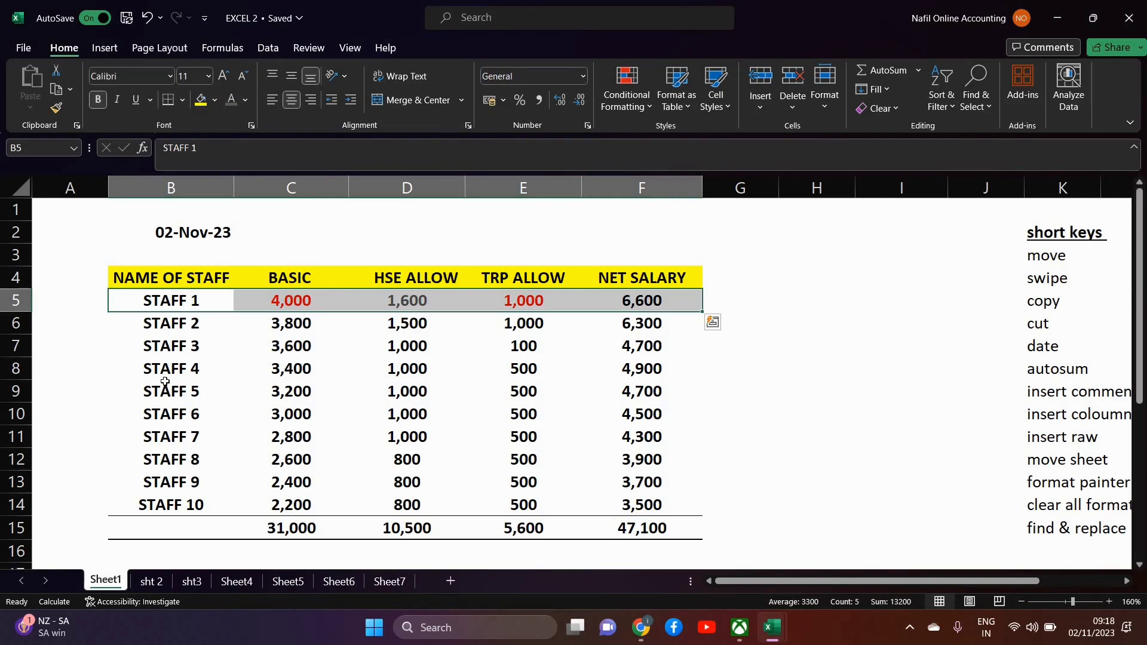
pyautogui.click(57, 108)
pyautogui.moveTo(133, 320)
pyautogui.mouseDown()
pyautogui.moveTo(525, 373)
pyautogui.moveTo(663, 436)
pyautogui.moveTo(667, 505)
pyautogui.mouseUp()
pyautogui.click(787, 454)
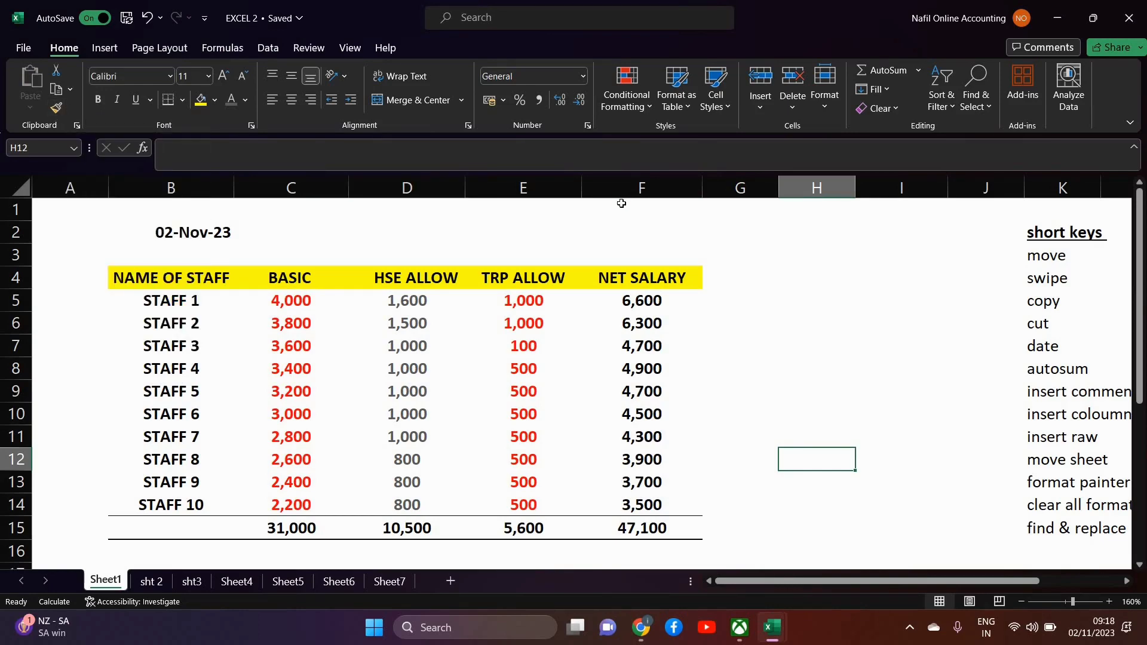
# Undo the copied row formatting and the font color changes in D5, E5 and C5.
pyautogui.hotkey('ctrl', 'z')
pyautogui.hotkey('ctrl', 'z')
pyautogui.hotkey('ctrl', 'z')
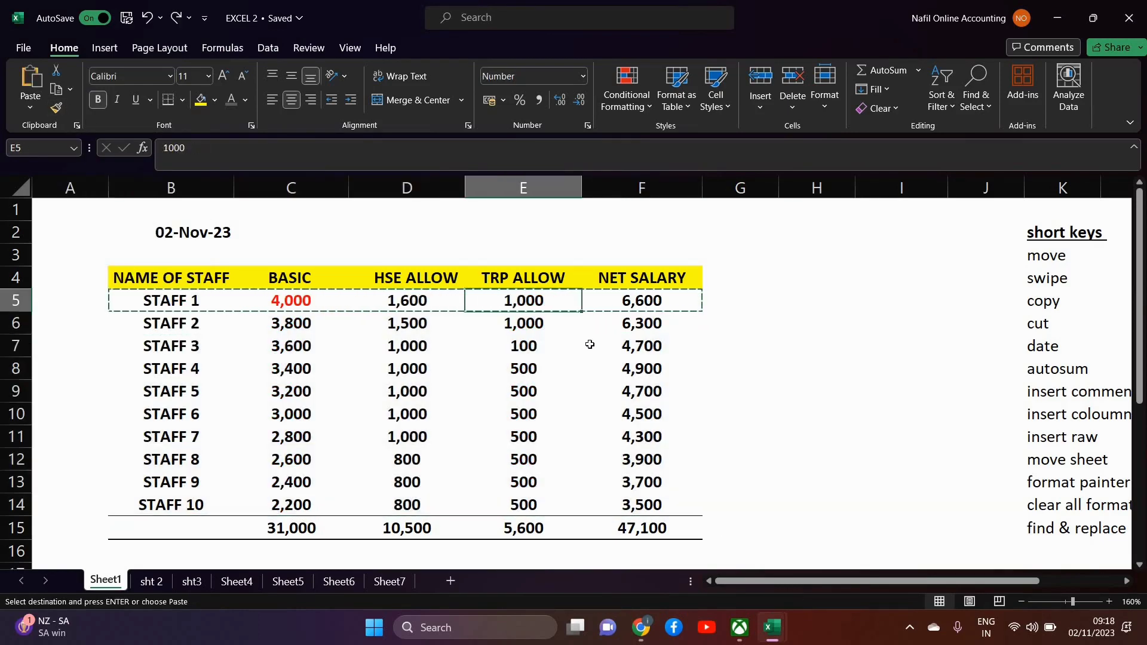
pyautogui.hotkey('ctrl', 'z')
pyautogui.click(592, 405)
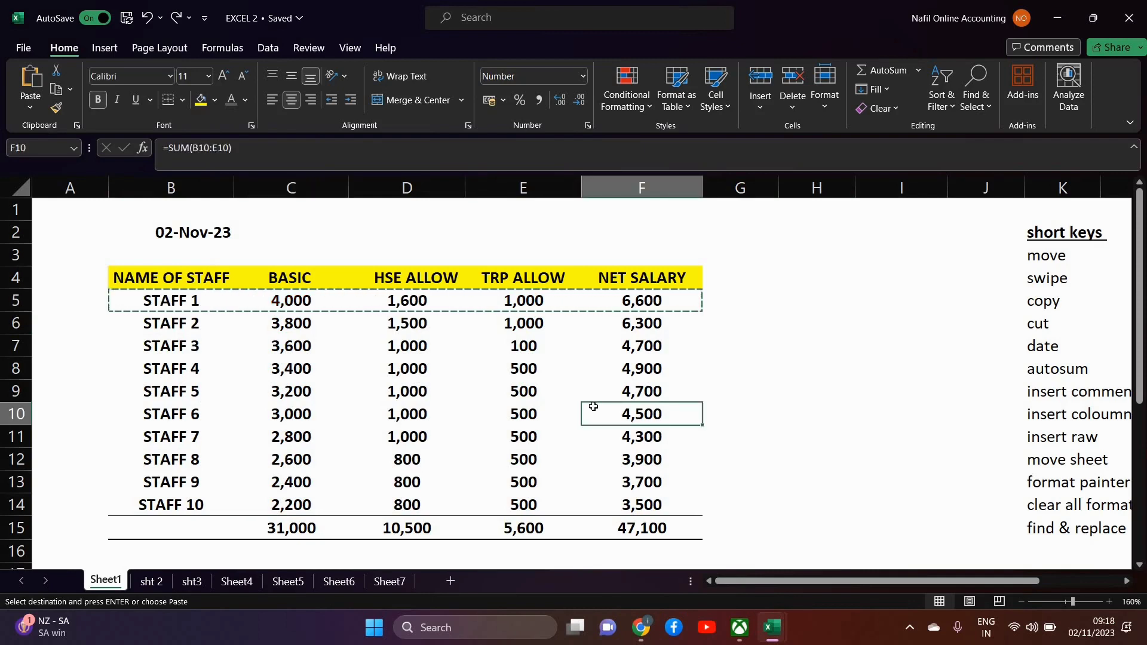
# Cancel the pending copy on Sheet1 and browse the long staff list on sht 2 back to its first row.
pyautogui.press('Escape')
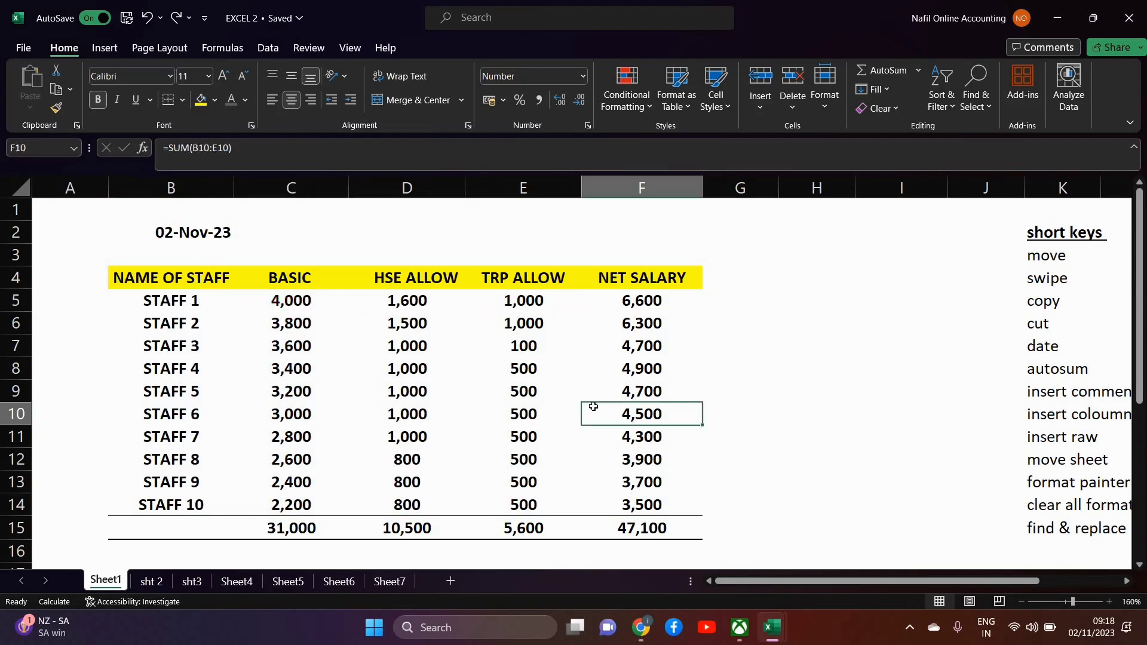
pyautogui.click(574, 360)
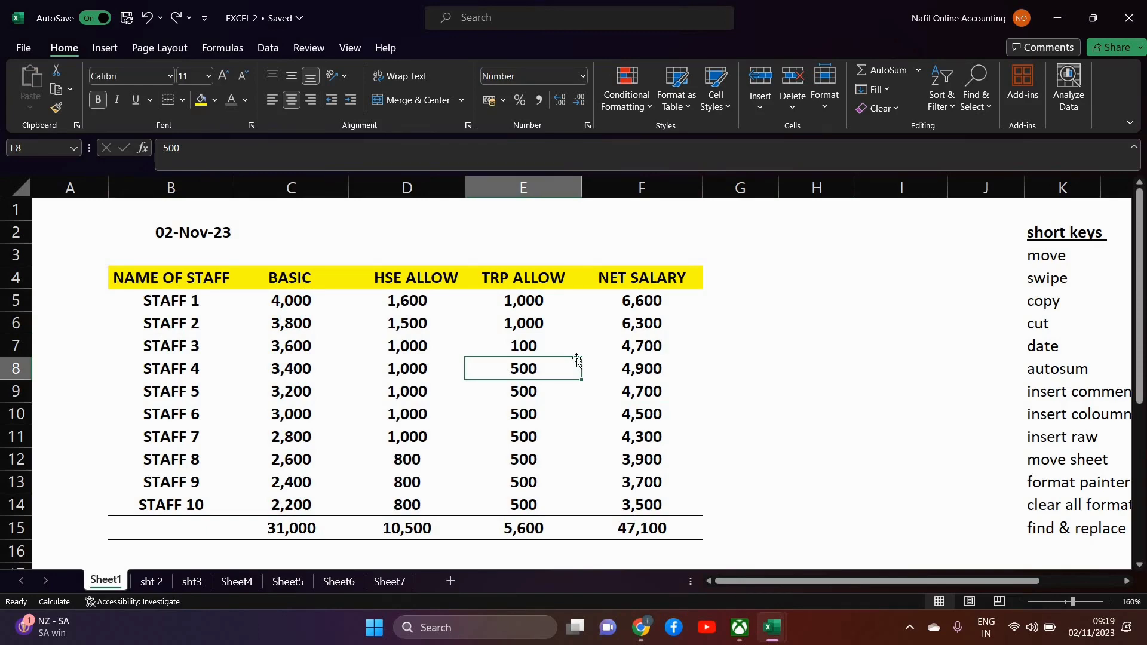
pyautogui.click(154, 583)
pyautogui.click(419, 392)
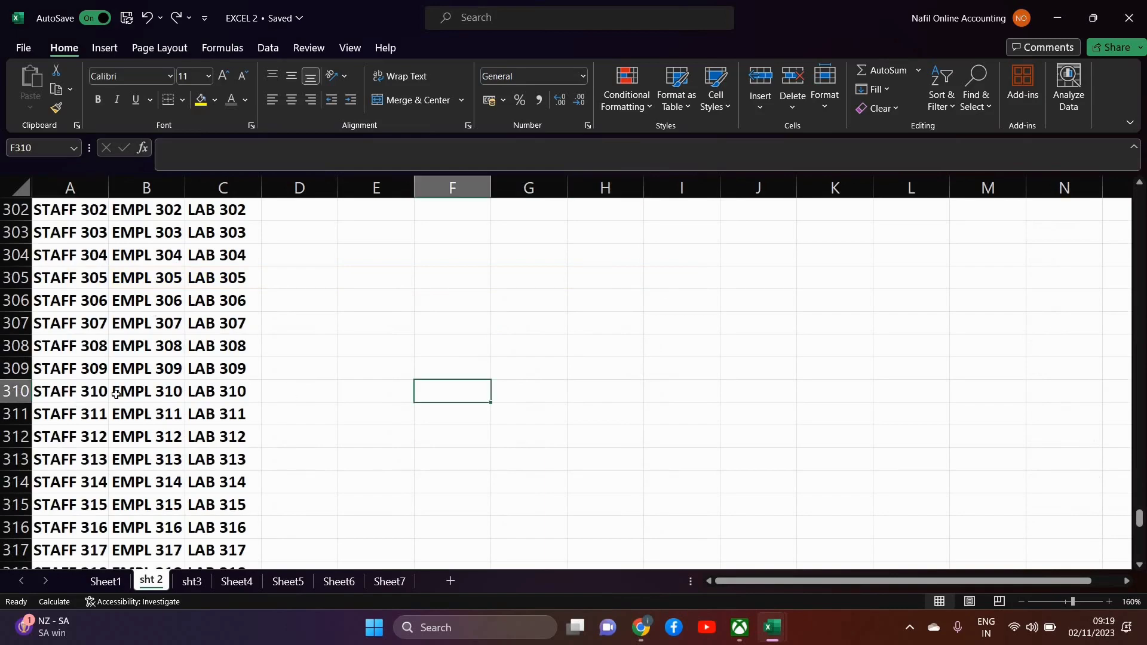
pyautogui.scroll(-5, 116, 412)
pyautogui.scroll(-7, 117, 426)
pyautogui.scroll(20, 117, 451)
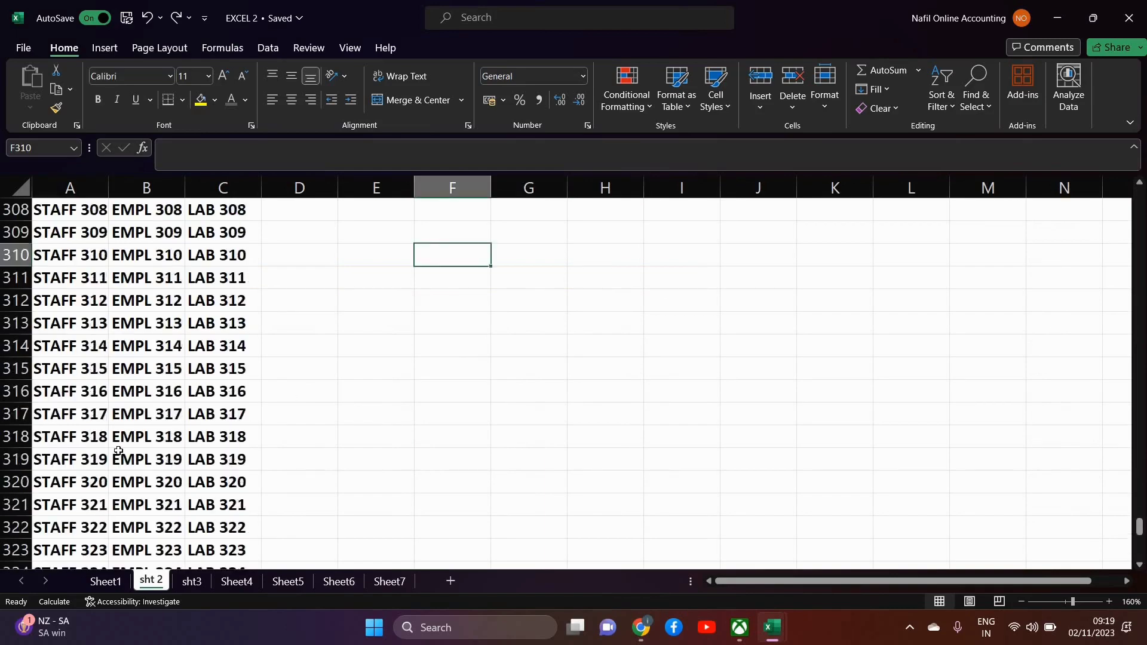
pyautogui.scroll(20, 119, 451)
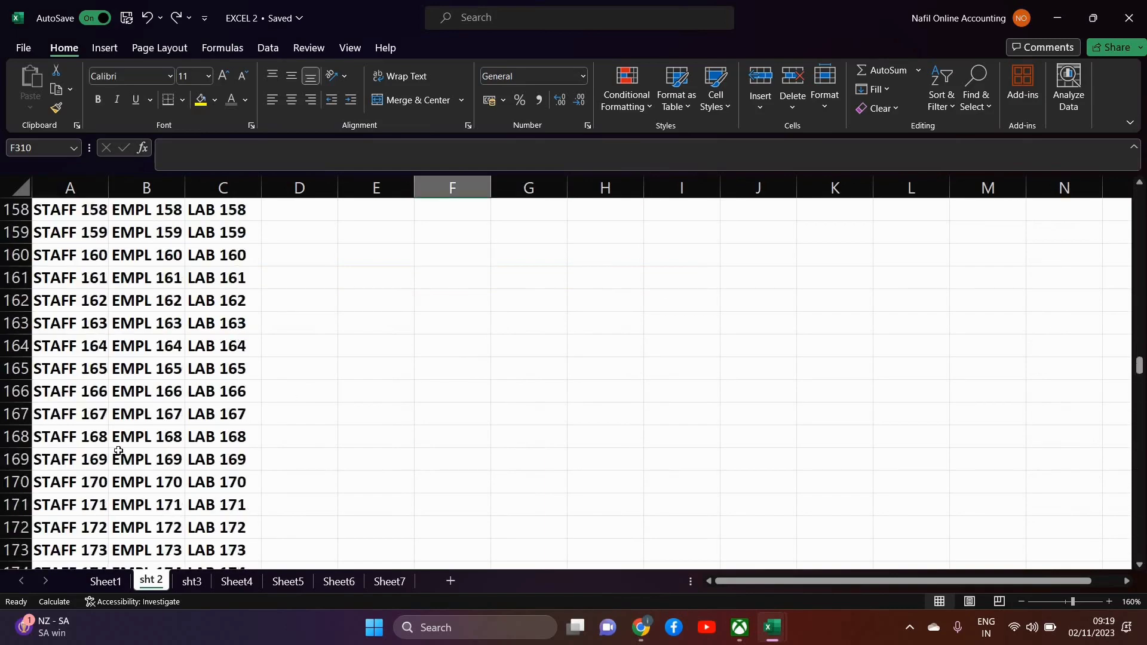
pyautogui.scroll(20, 120, 449)
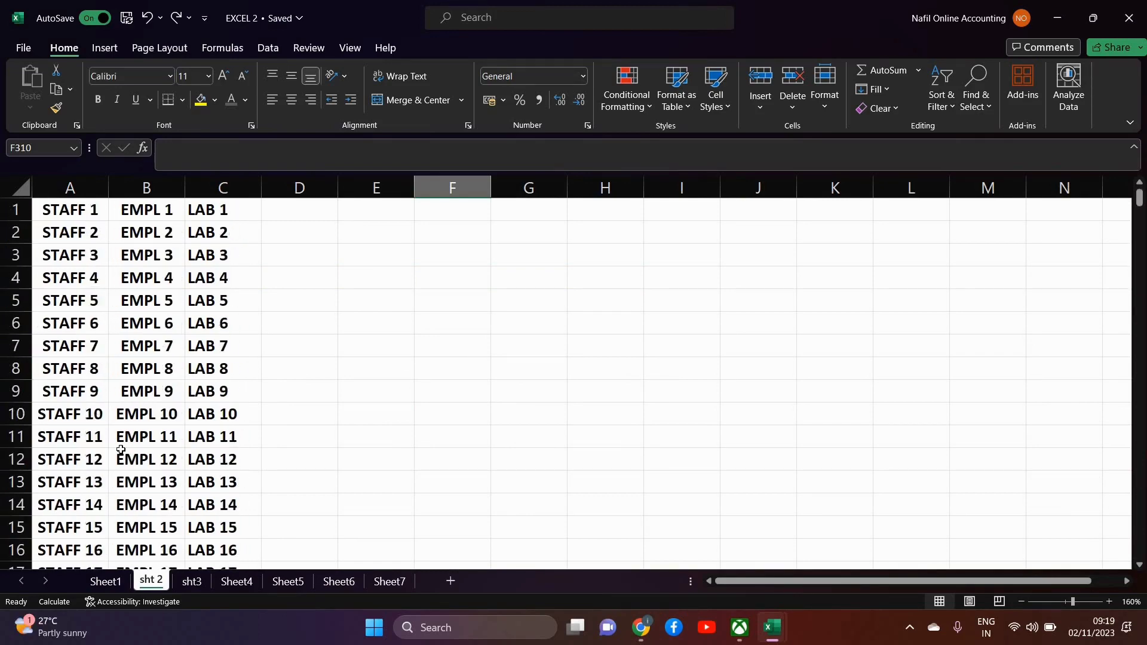
# Jump from A1 on sht 2 to the last entry in column A and back to A1.
pyautogui.click(77, 210)
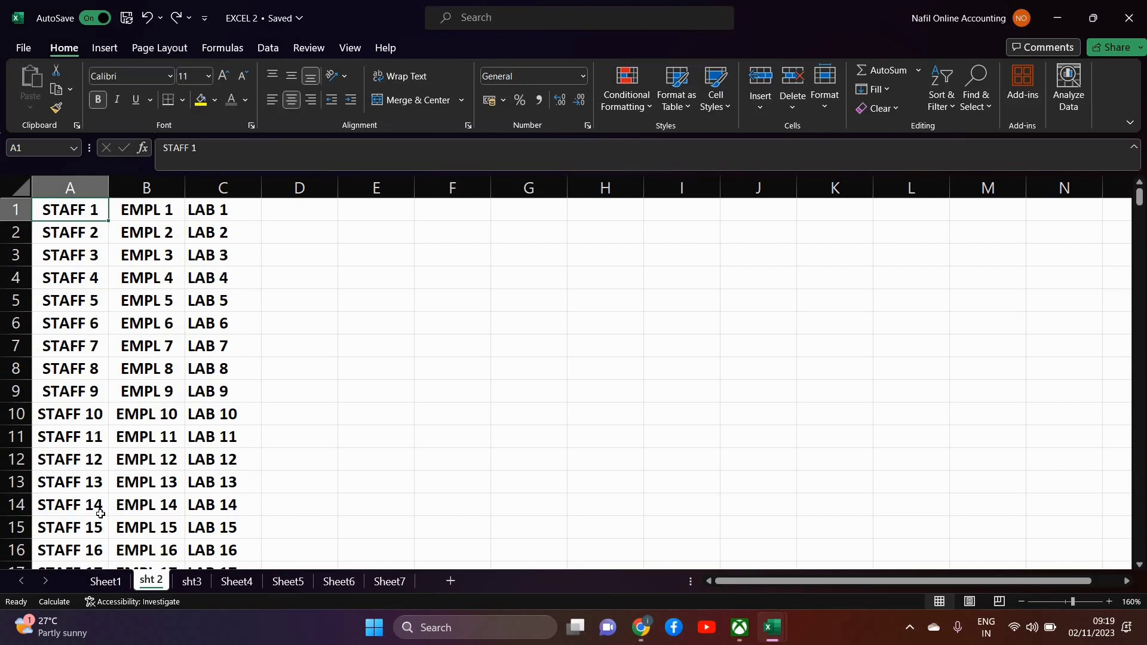
pyautogui.hotkey('ctrl', 'Down')
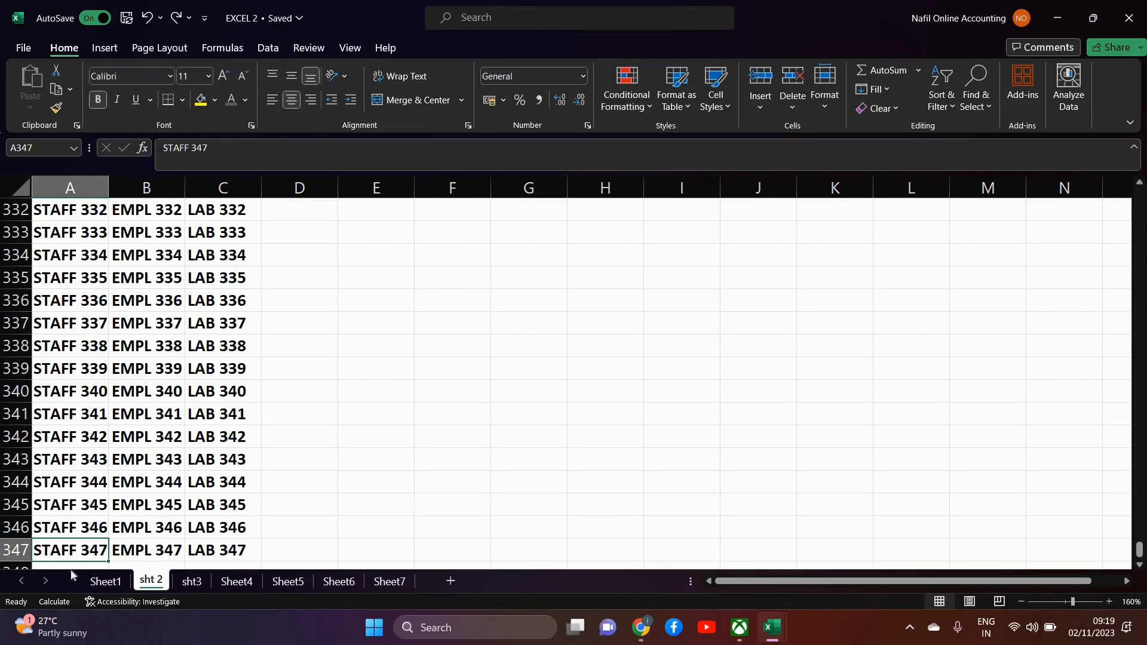
pyautogui.hotkey('ctrl', 'Up')
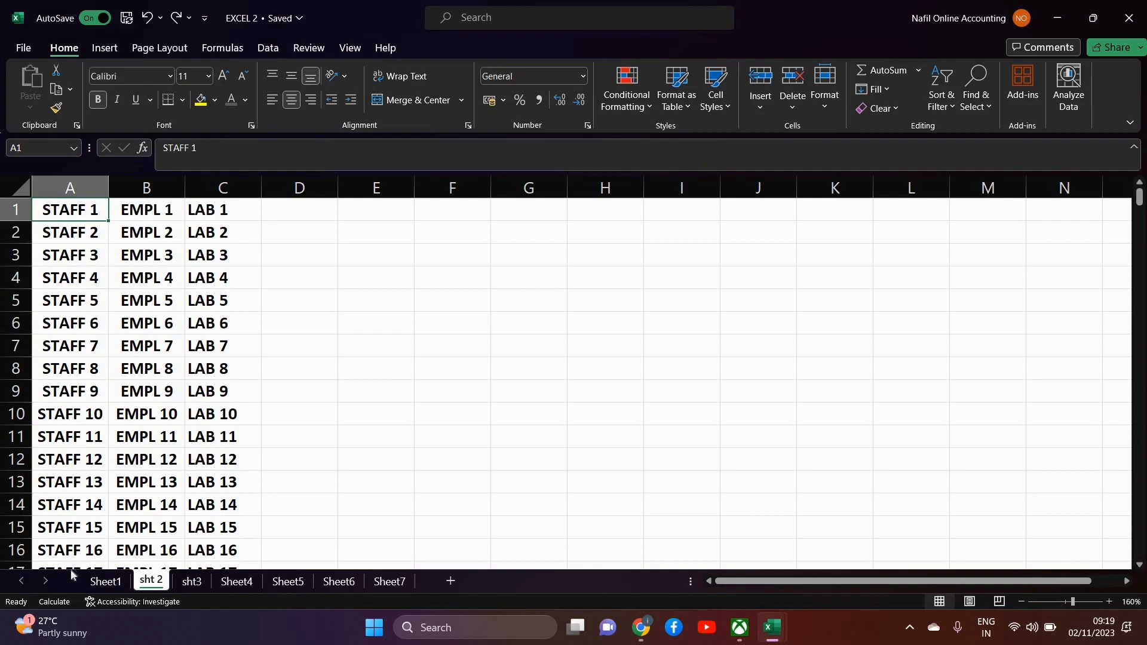
# Select the whole STAFF list in column A, reselect from A1 across the full range A1:C347, and return to A1.
pyautogui.hotkey('ctrl', 'shift', 'Down')
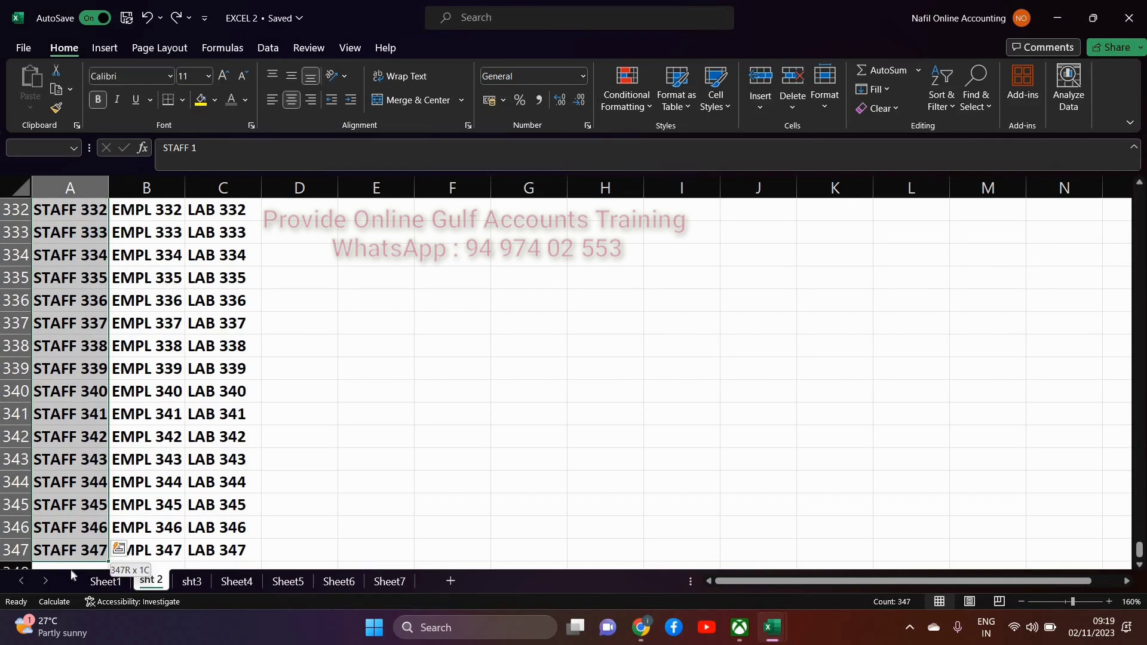
pyautogui.hotkey('ctrl', 'Home')
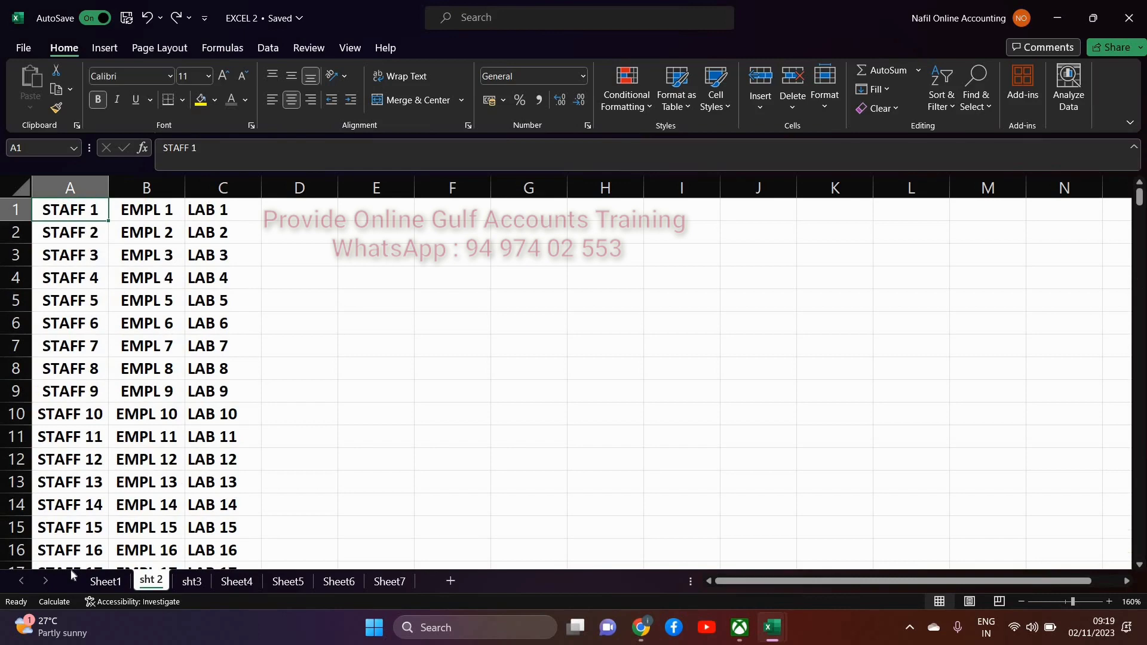
pyautogui.hotkey('ctrl', 'shift', 'End')
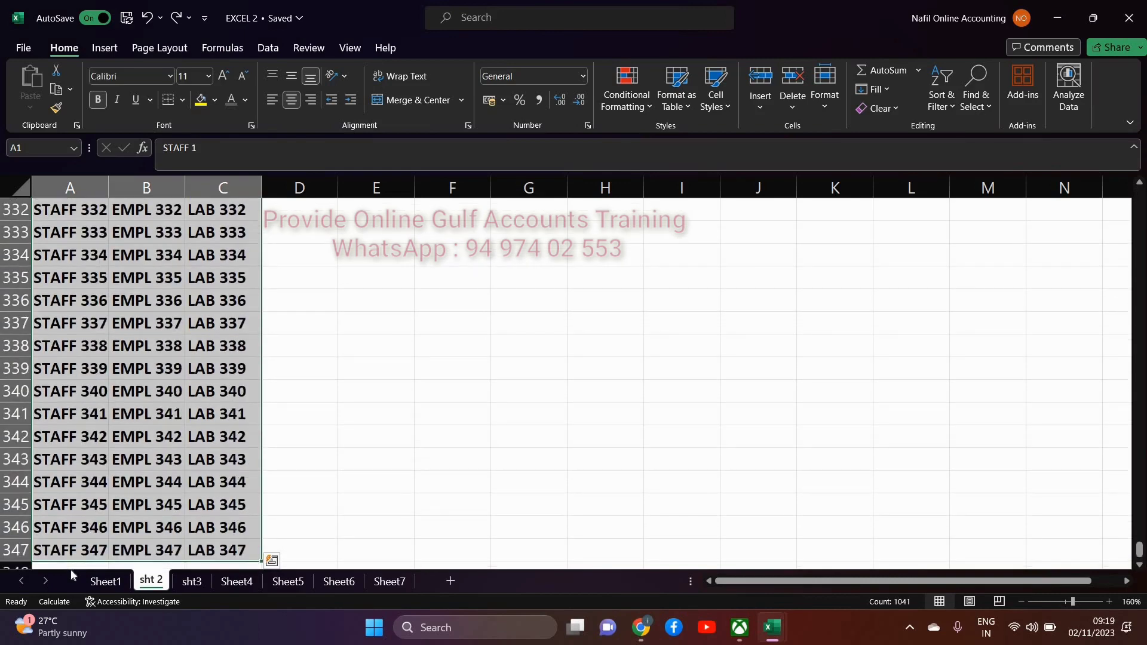
pyautogui.scroll(10, 205, 424)
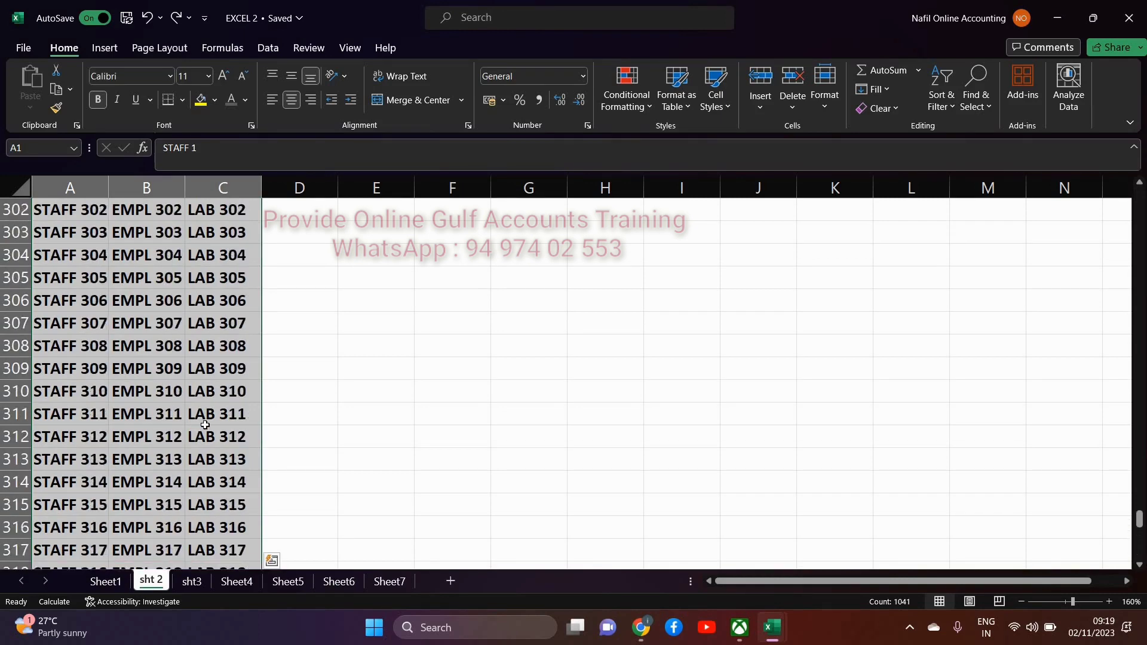
pyautogui.hotkey('ctrl', 'Home')
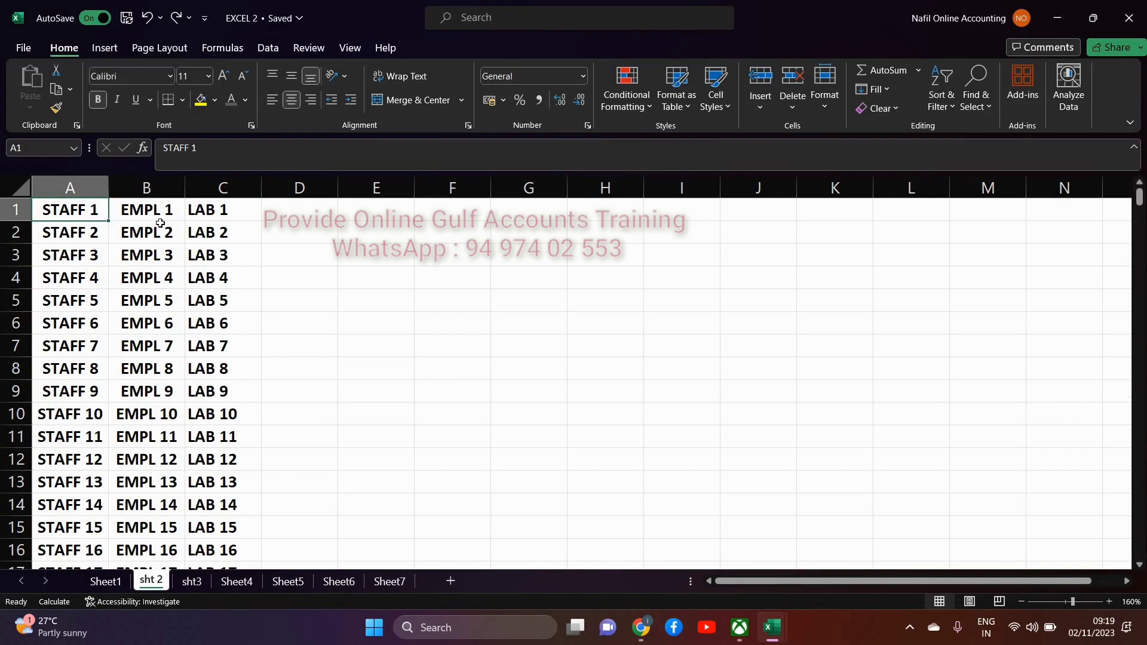
# Insert an empty column before the EMPL column B on sht 2, and delete it again.
pyautogui.click(154, 185)
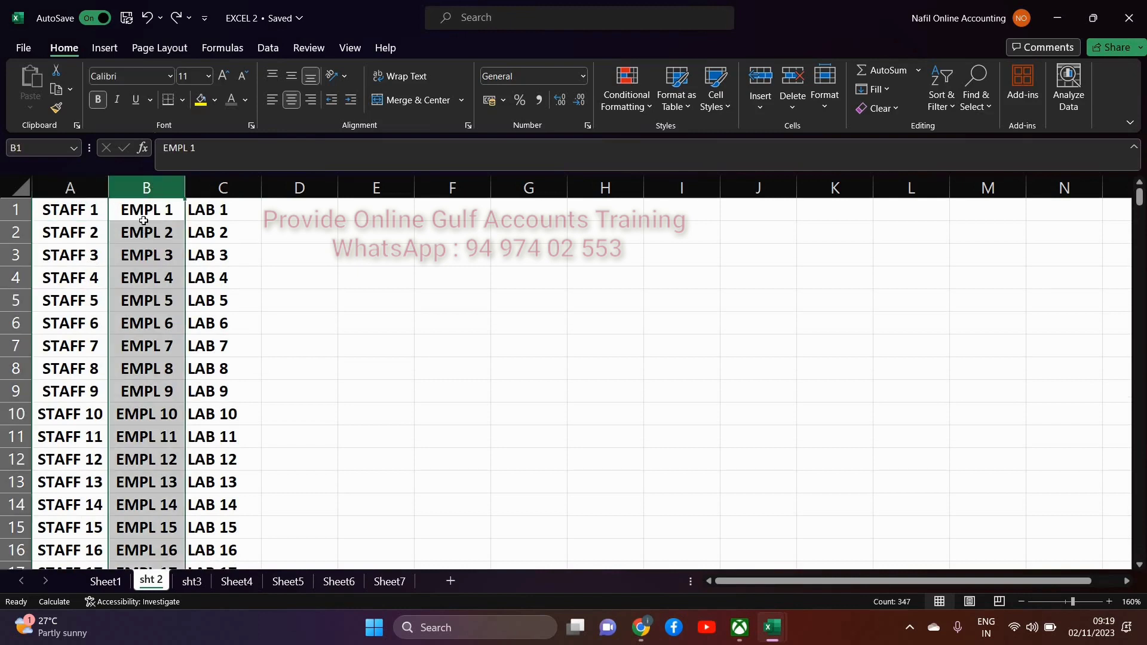
pyautogui.hotkey('ctrl', 'shift', '+')
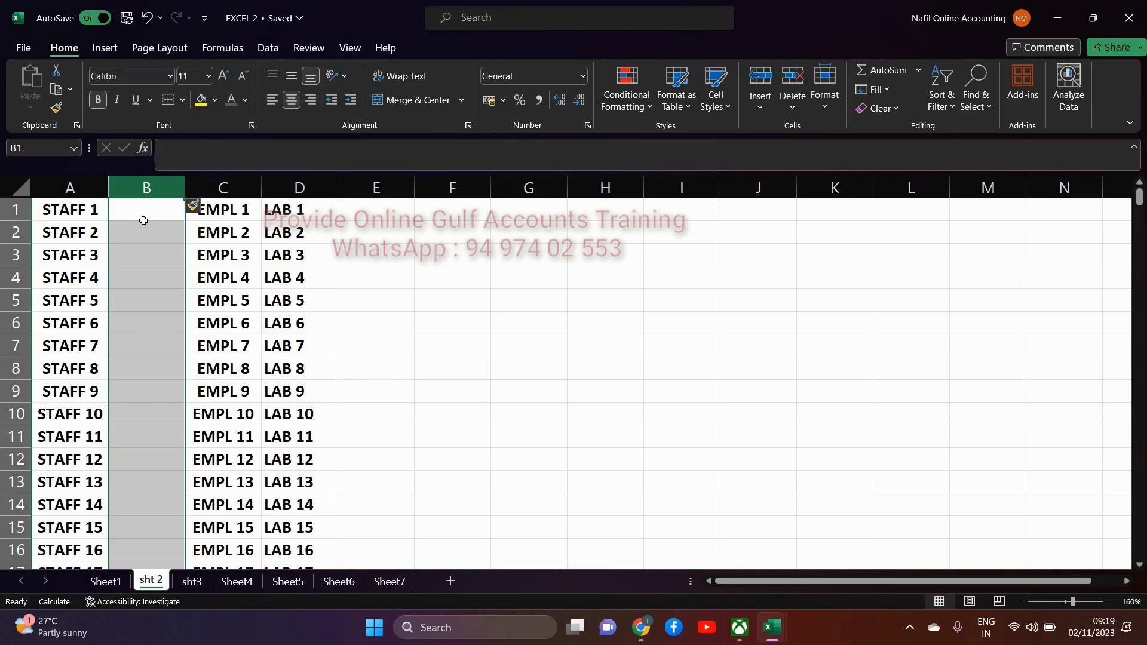
pyautogui.hotkey('ctrl', '-')
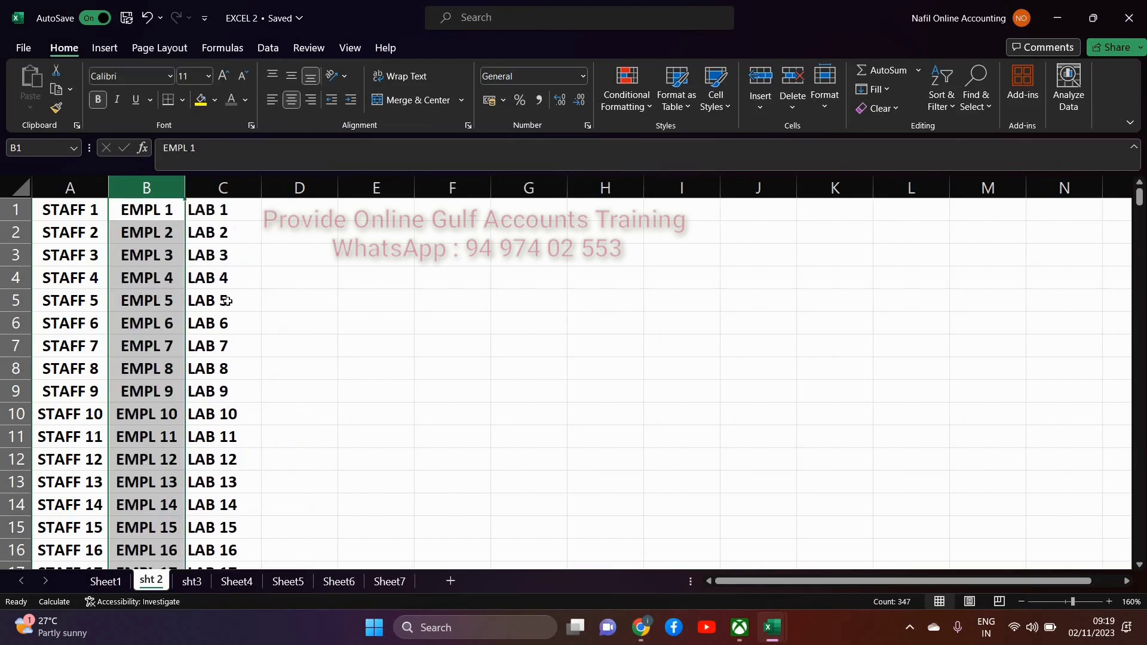
pyautogui.click(267, 486)
# Create a copy of Sheet1 at the end of the EXCEL 2.xlsx workbook and deselect the table in the copy.
pyautogui.click(123, 580)
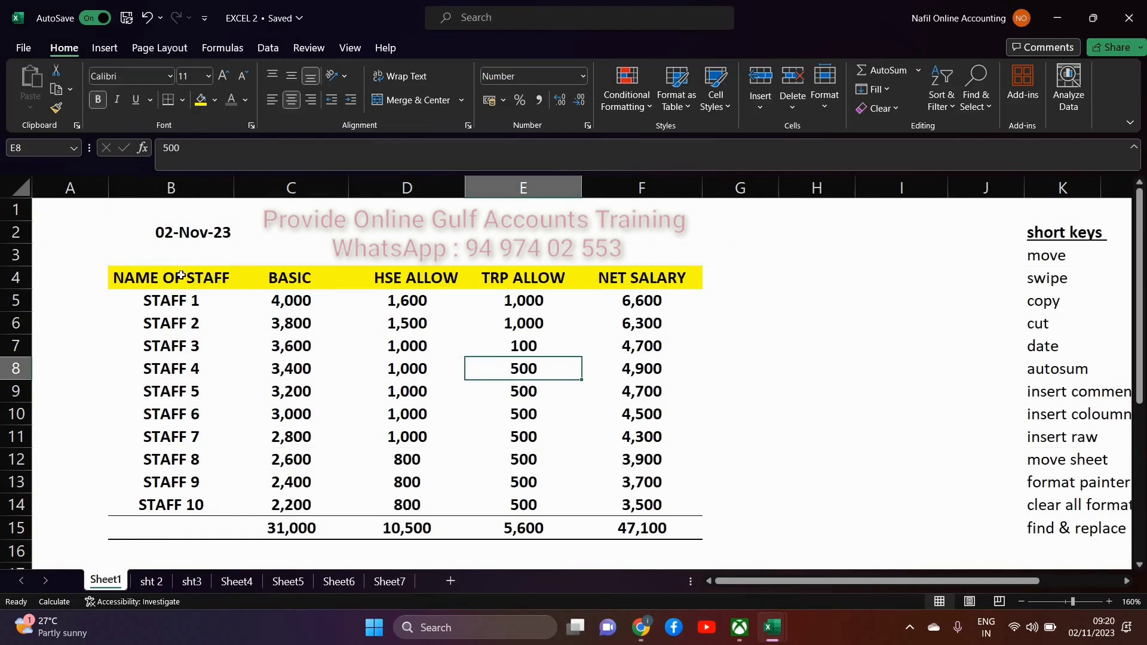
pyautogui.moveTo(178, 276); pyautogui.dragTo(669, 528)
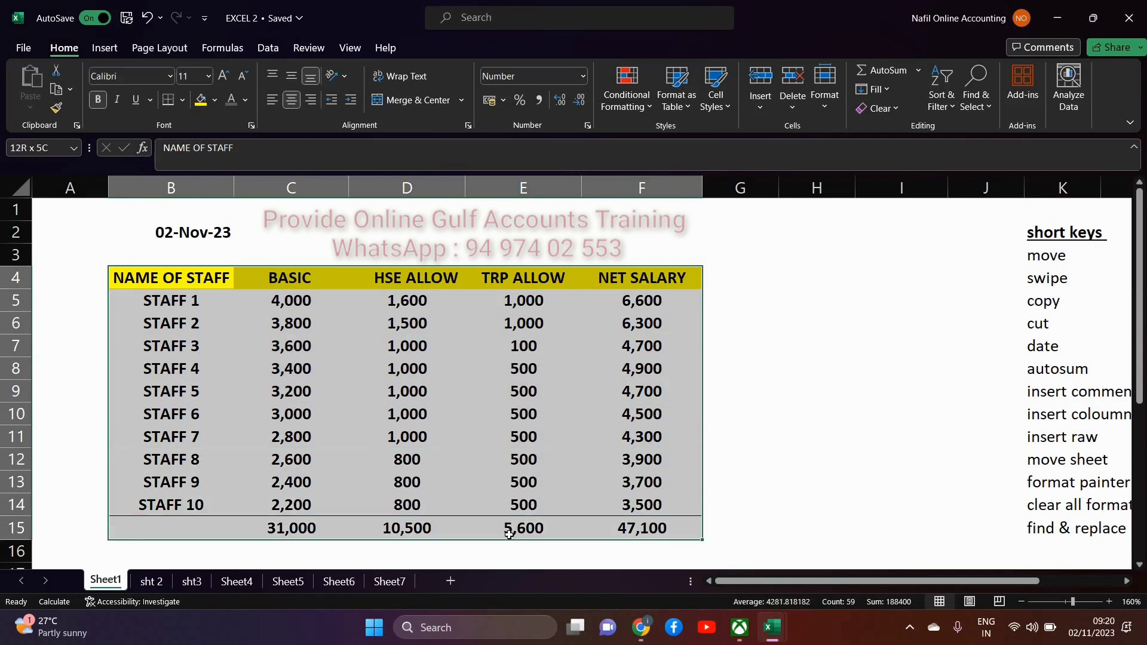
pyautogui.rightClick(106, 583)
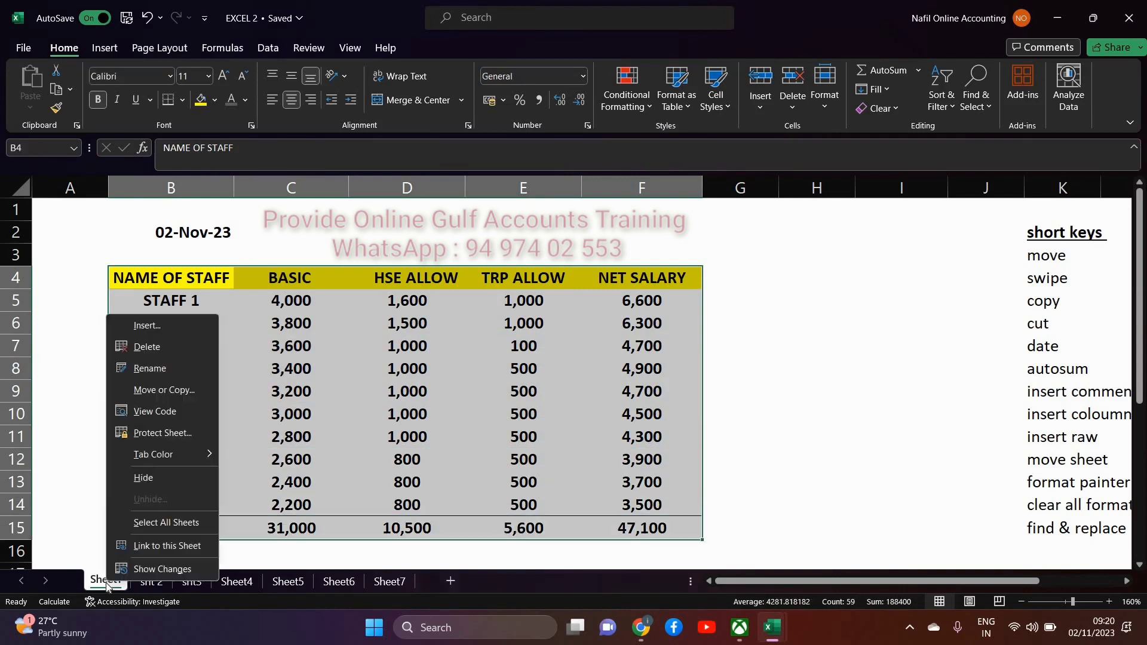
pyautogui.click(168, 396)
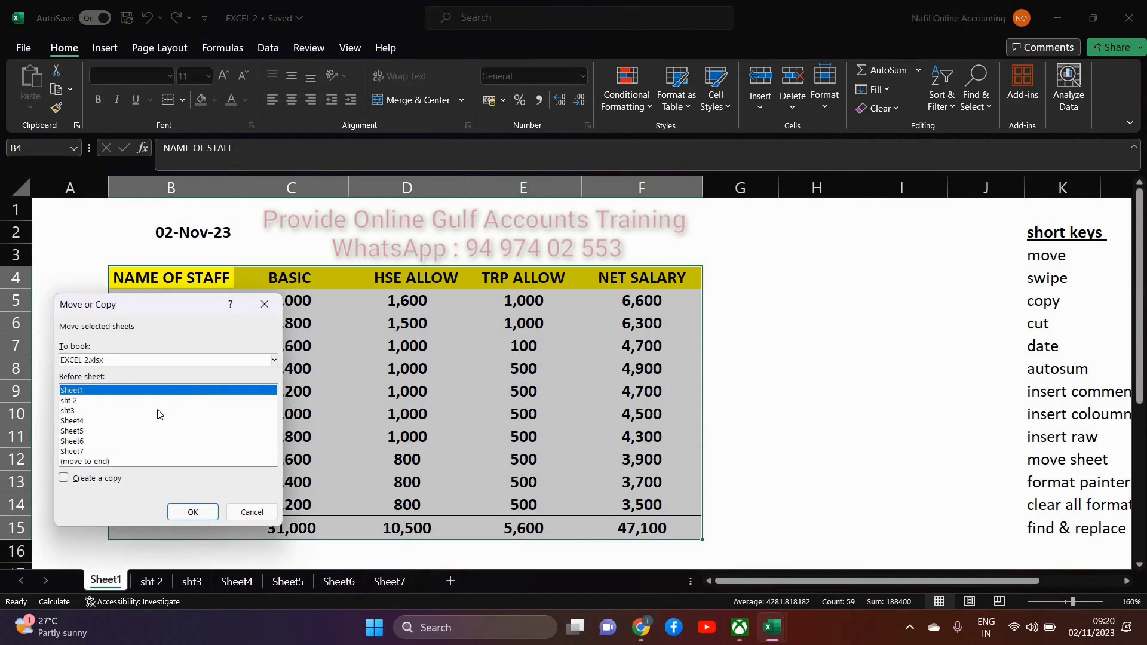
pyautogui.click(101, 483)
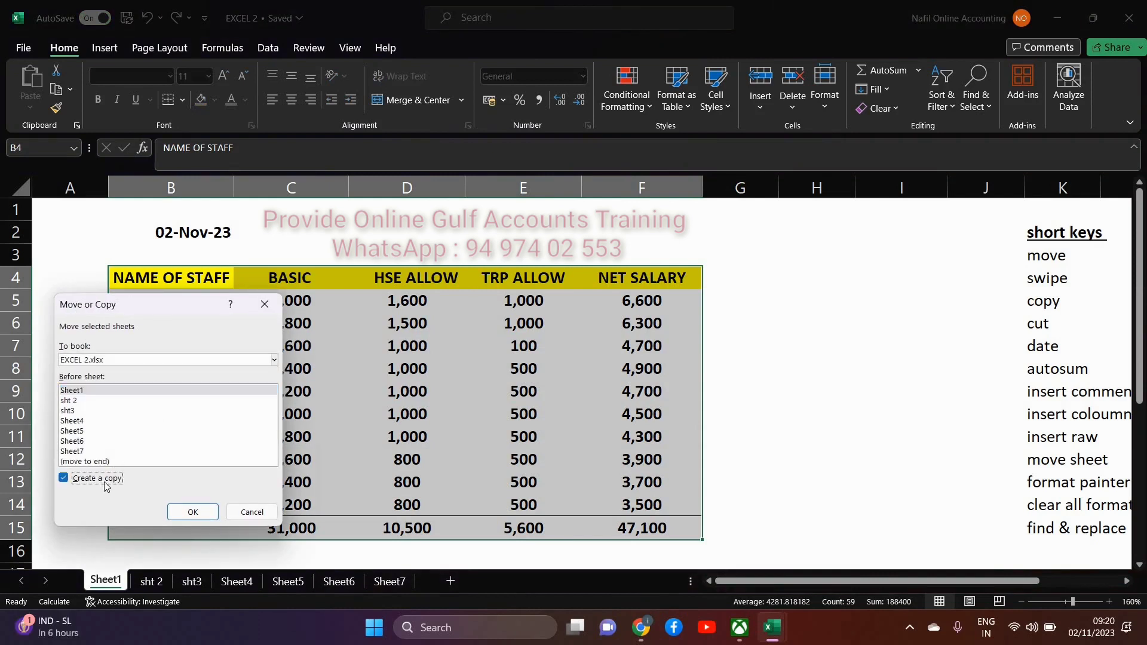
pyautogui.click(92, 463)
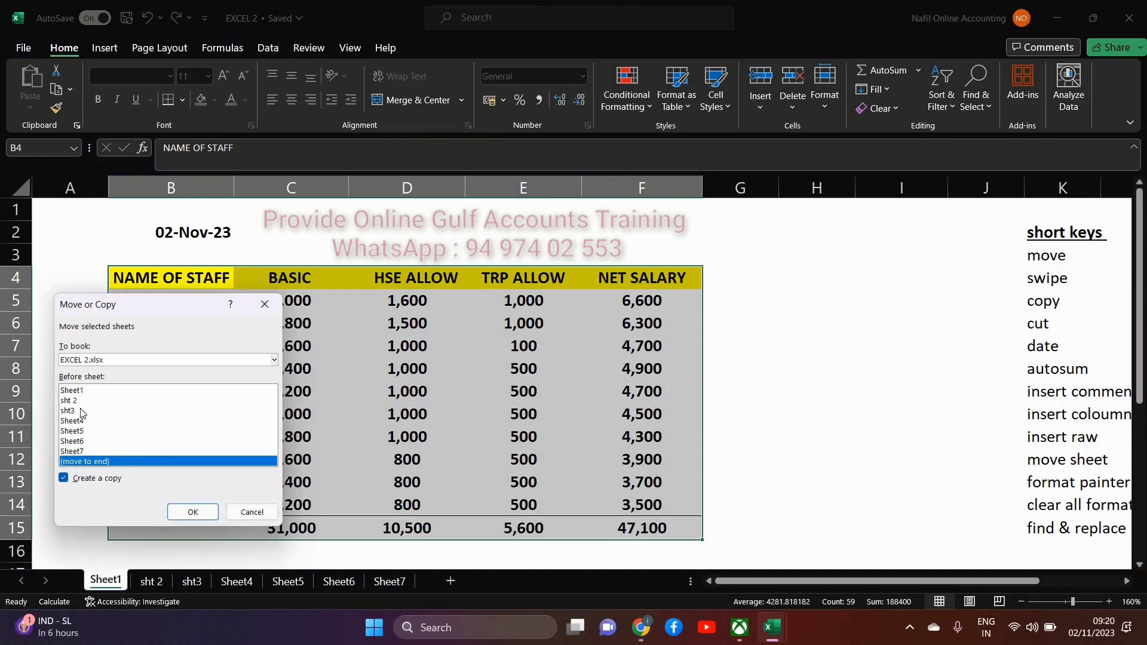
pyautogui.click(192, 512)
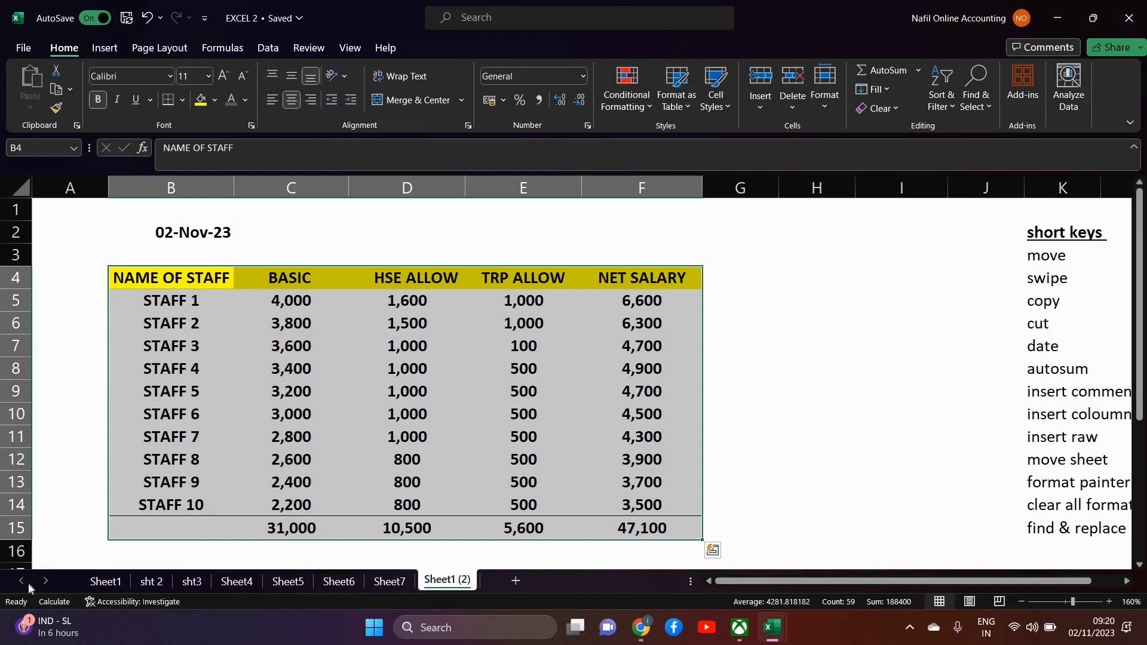
pyautogui.hotkey('ctrl', 'q')
pyautogui.click(288, 461)
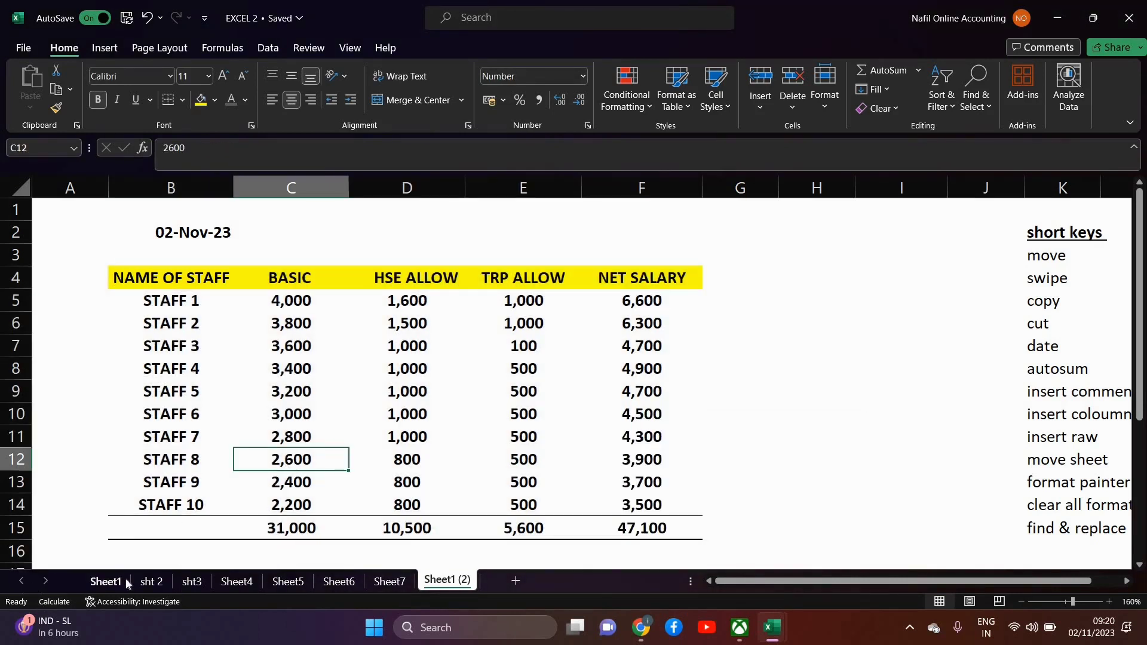
# Copy the entire salary table B4:F15 on Sheet1.
pyautogui.click(99, 582)
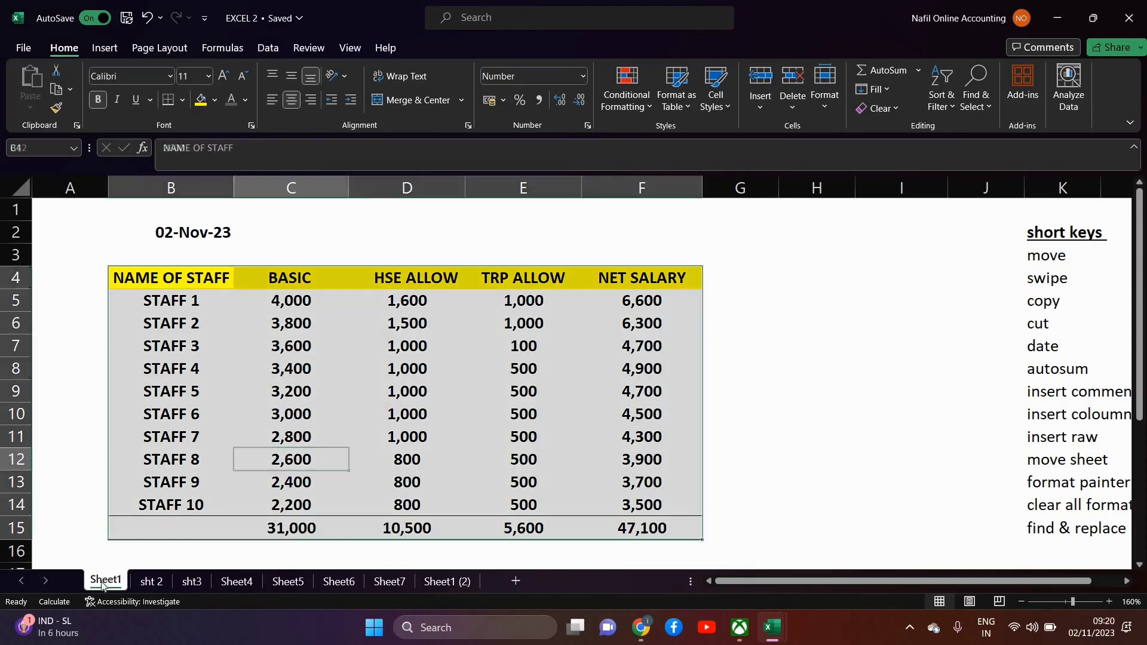
pyautogui.click(204, 458)
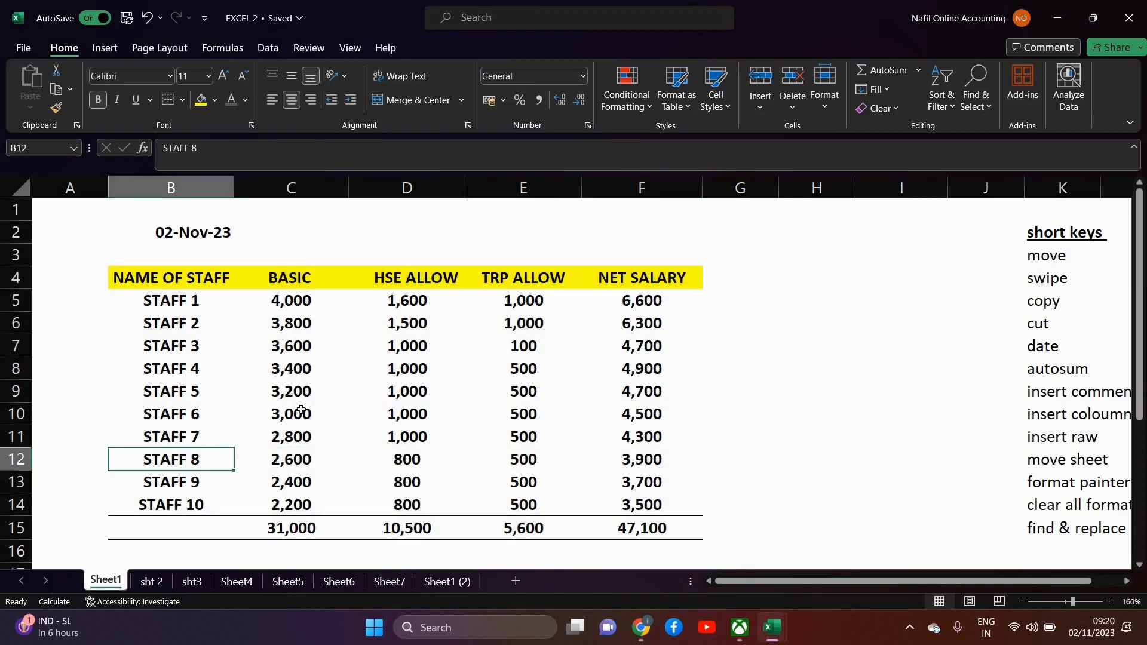
pyautogui.click(616, 364)
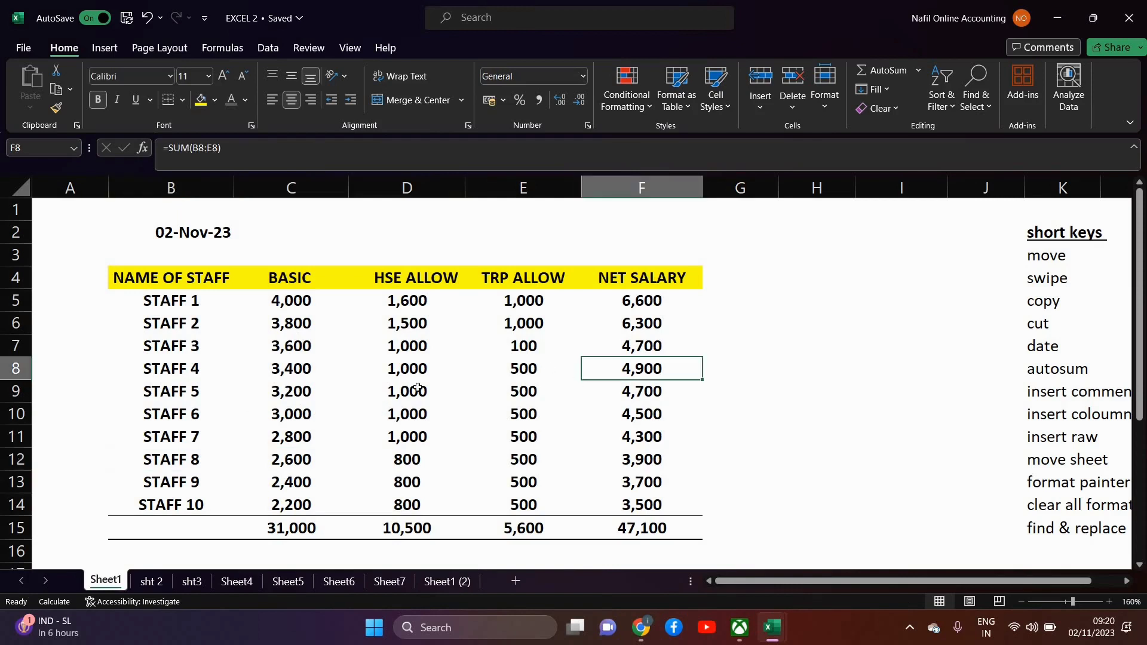
pyautogui.click(138, 270)
pyautogui.hotkey('ctrl', 'a')
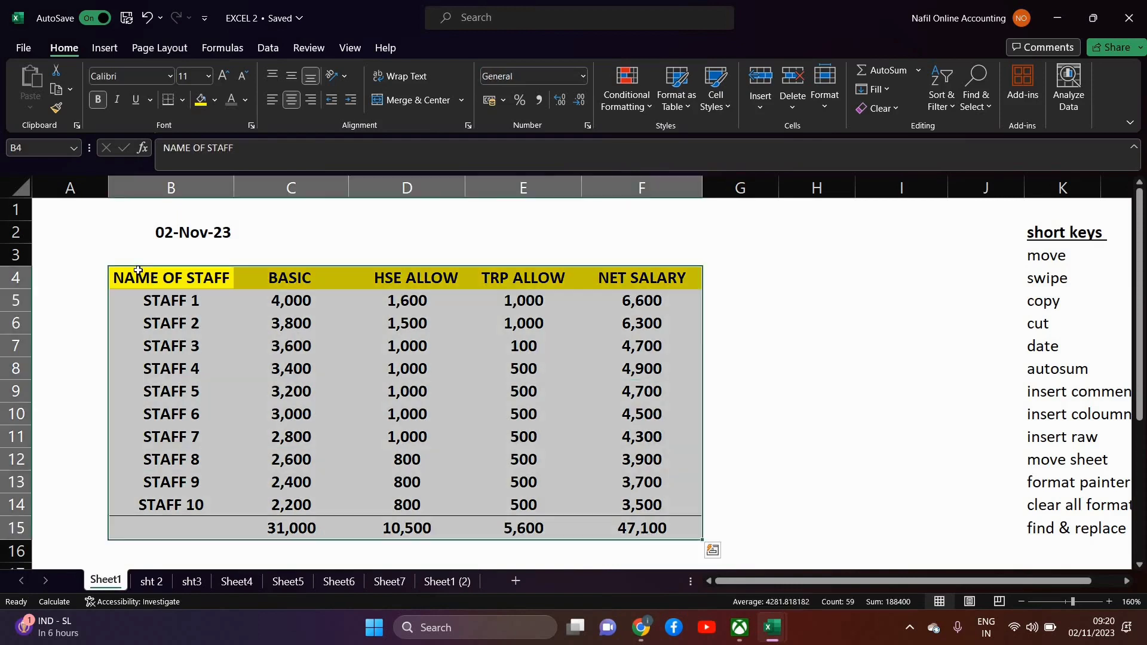
pyautogui.hotkey('ctrl', 'c')
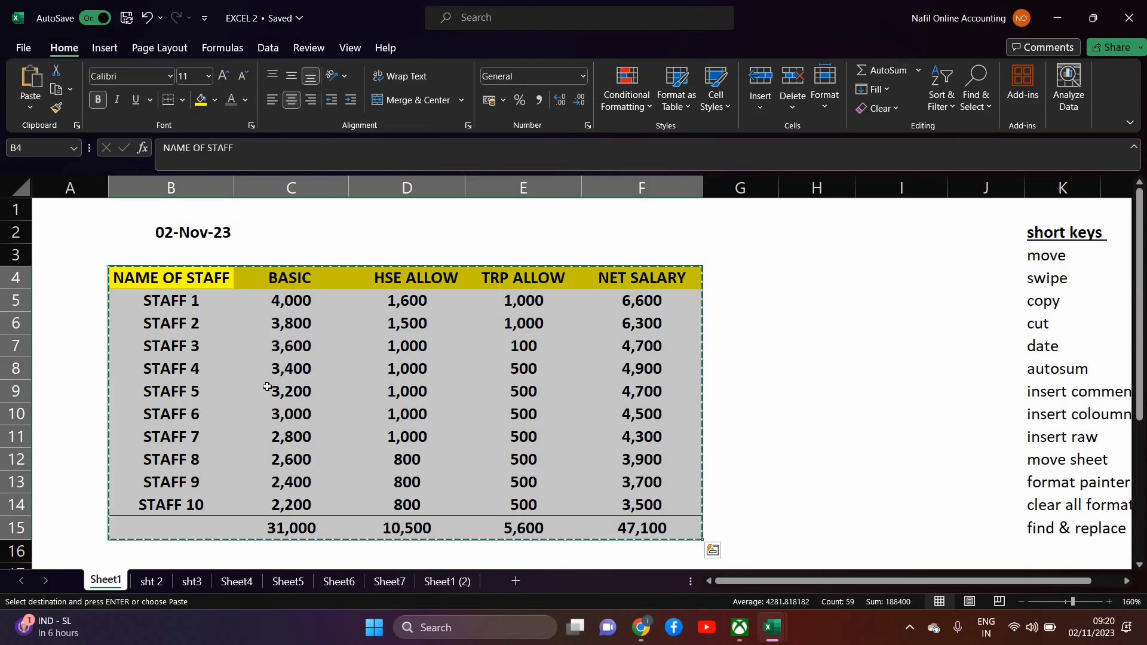
# Select cell B20 below the table on Sheet1 (2) and look over the available paste options without pasting.
pyautogui.scroll(-3, 177, 428)
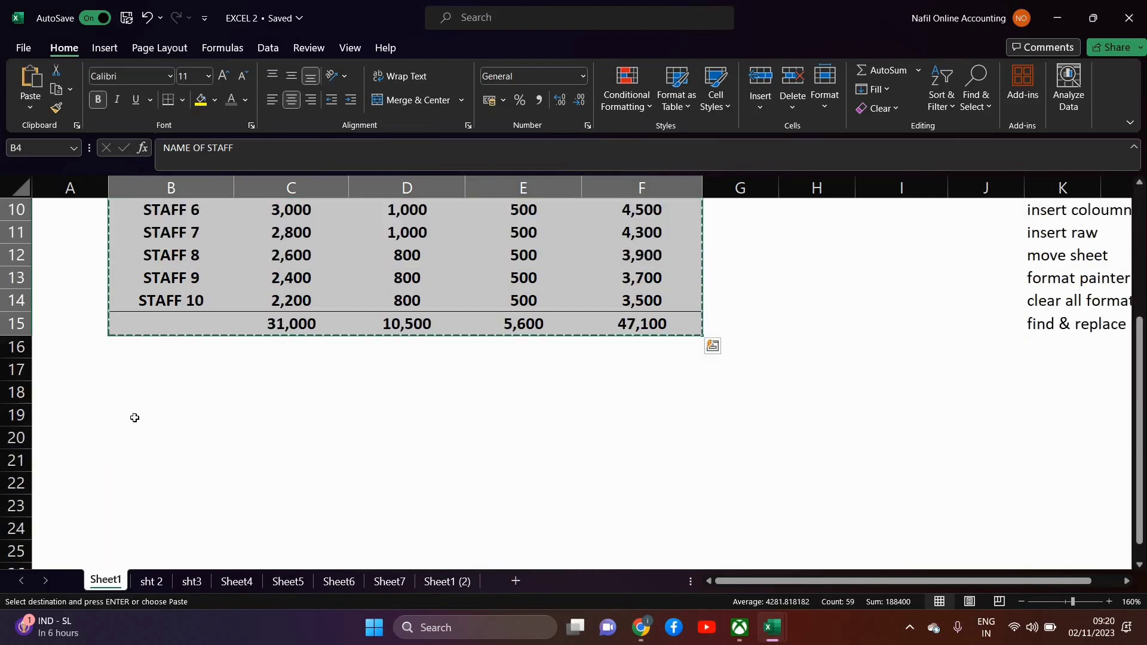
pyautogui.click(450, 585)
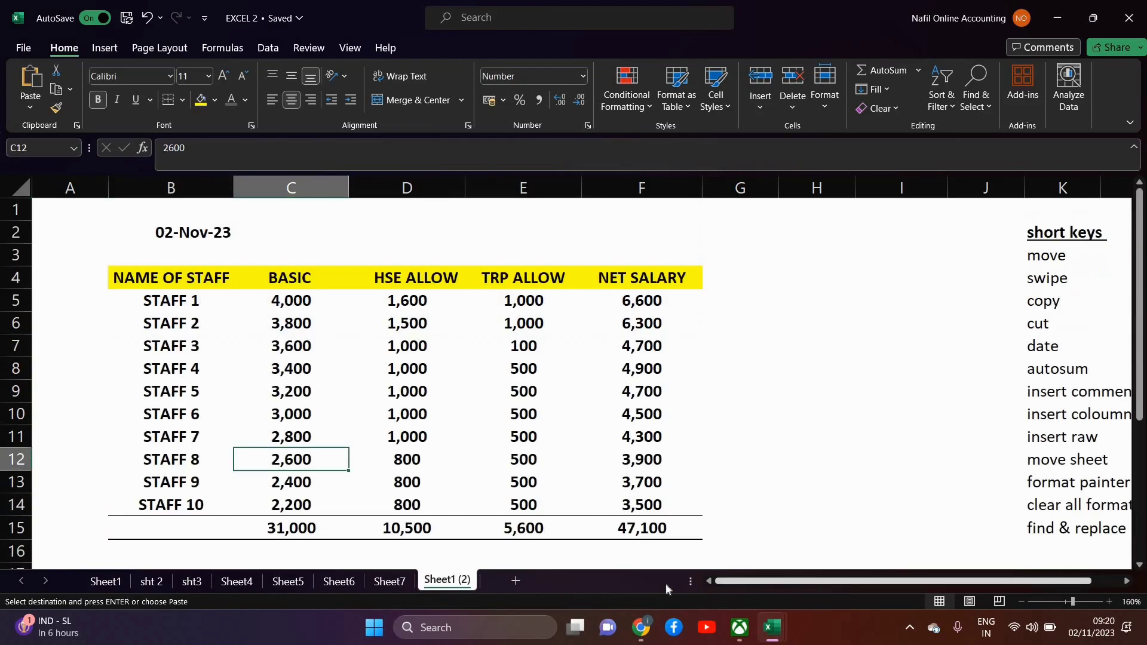
pyautogui.scroll(-4, 289, 464)
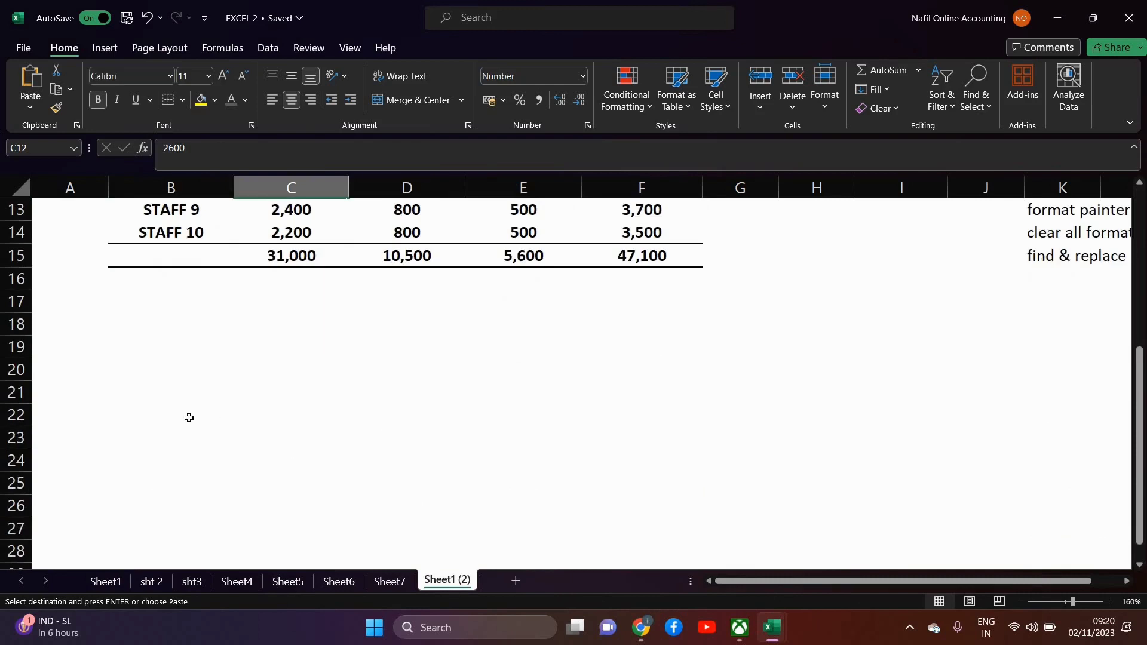
pyautogui.click(148, 372)
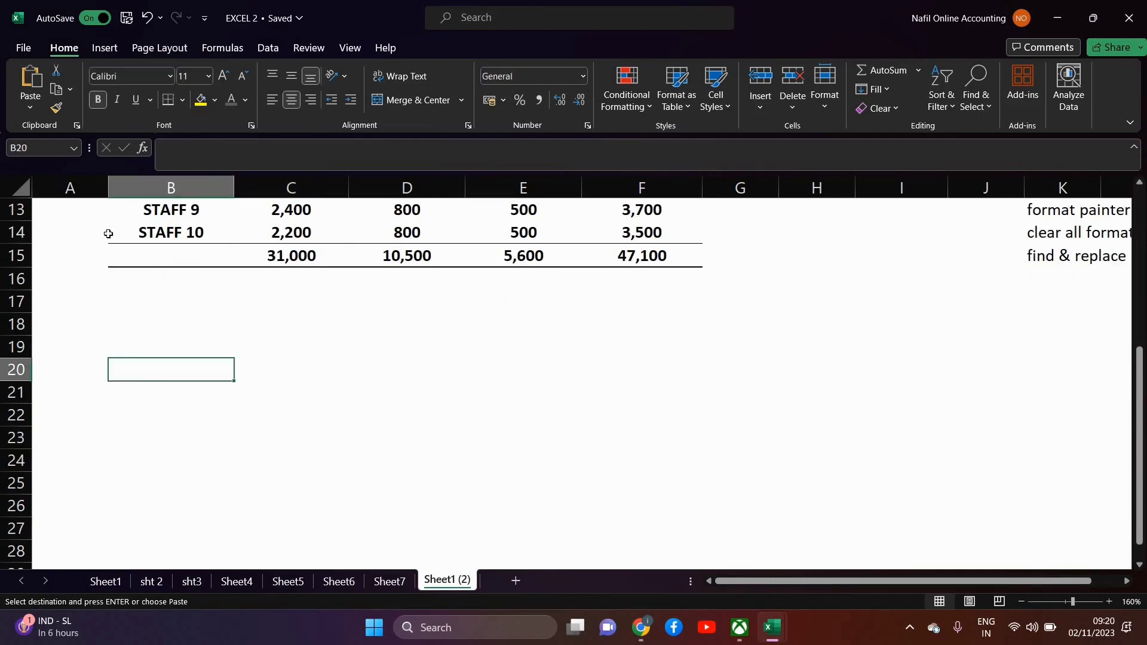
pyautogui.click(31, 108)
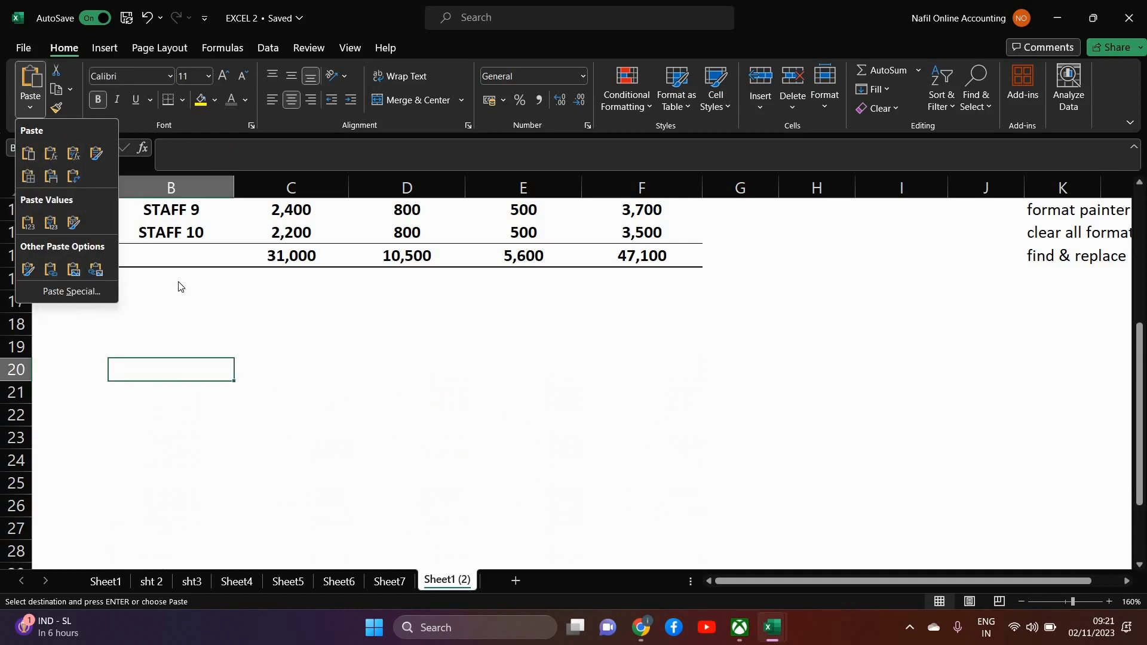
pyautogui.press('Escape')
pyautogui.scroll(4, 191, 336)
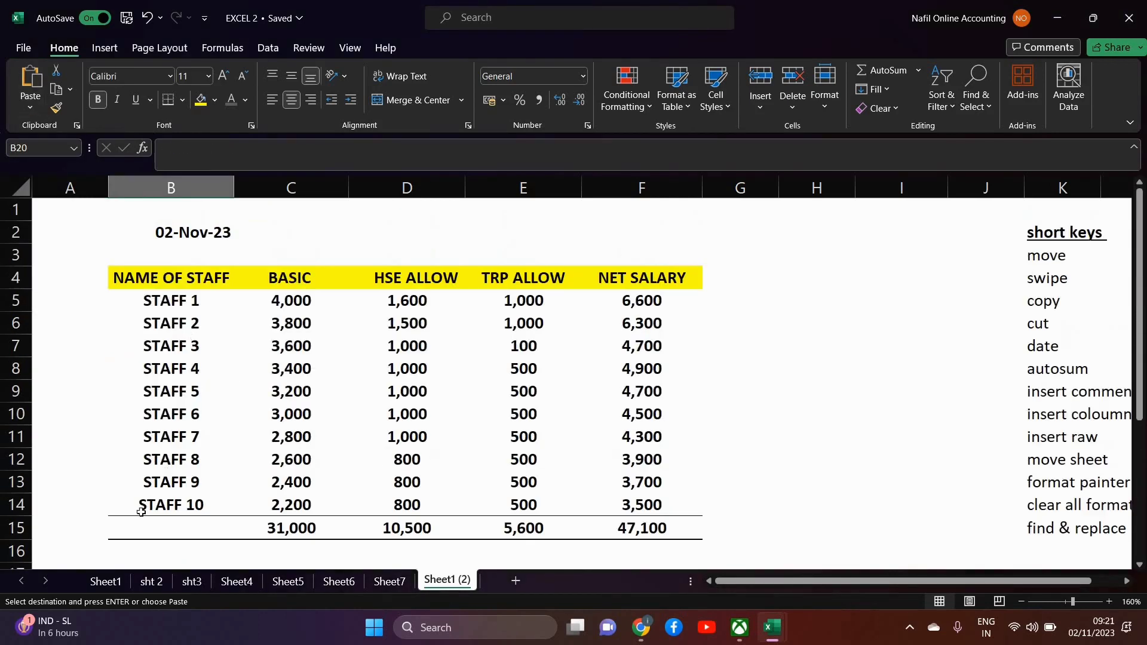
# Return to Sheet1 and cancel the pending copy of the salary table.
pyautogui.click(110, 584)
pyautogui.scroll(3, 215, 384)
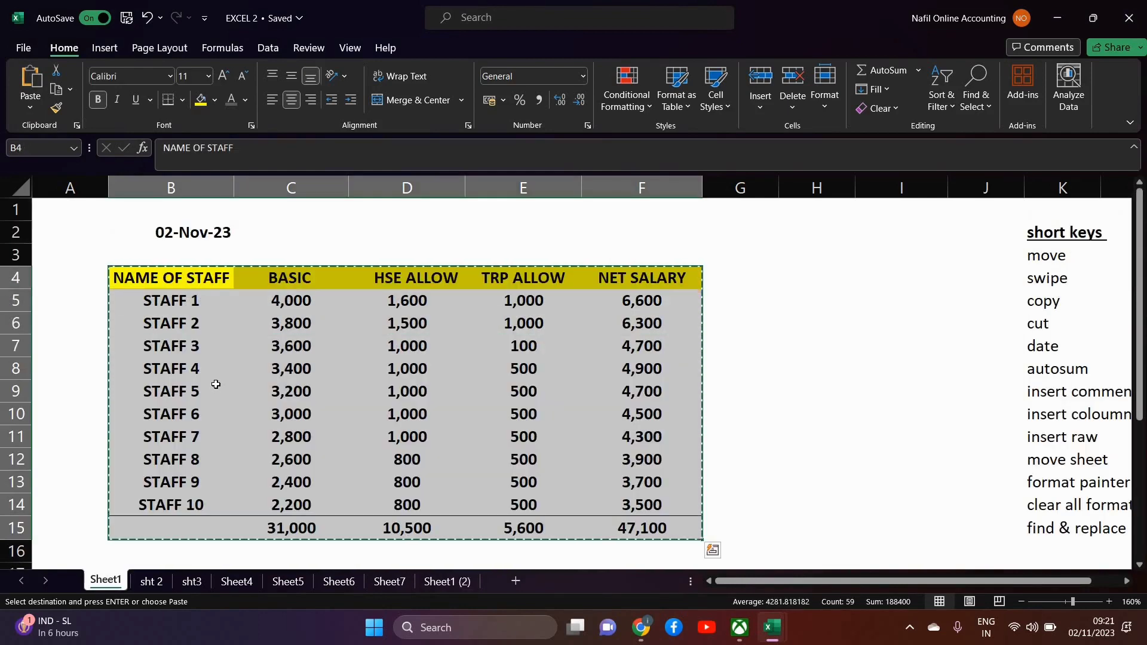
pyautogui.click(348, 359)
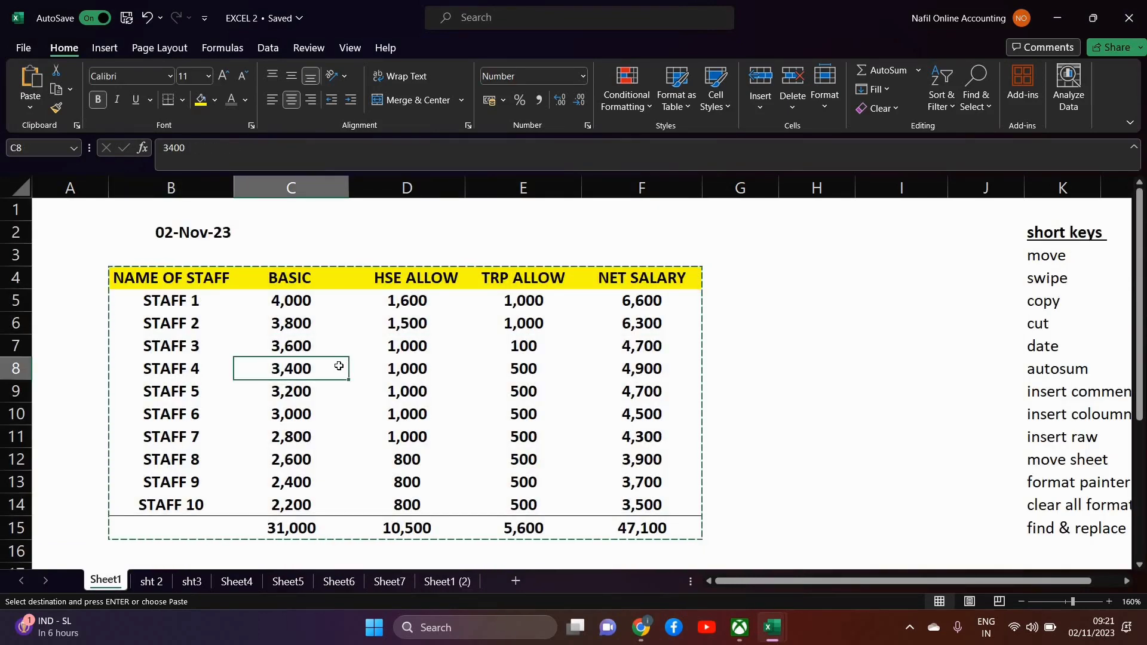
pyautogui.press('Escape')
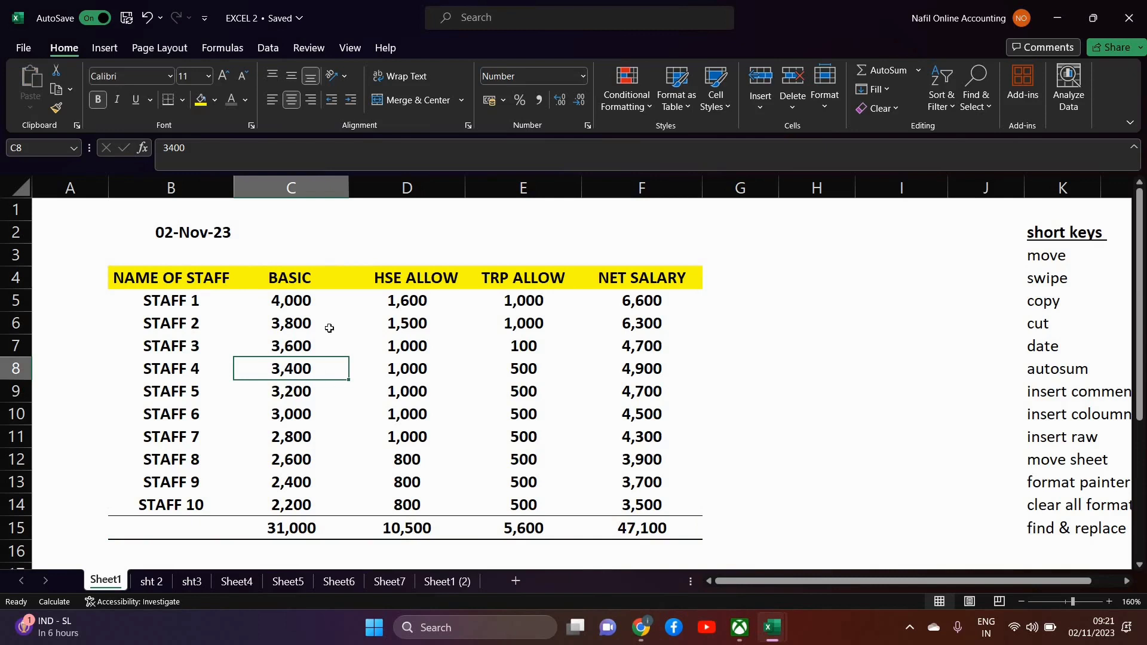
# Find all occurrences of "hse allow" in the entire workbook and enlarge the results list.
pyautogui.click(401, 272)
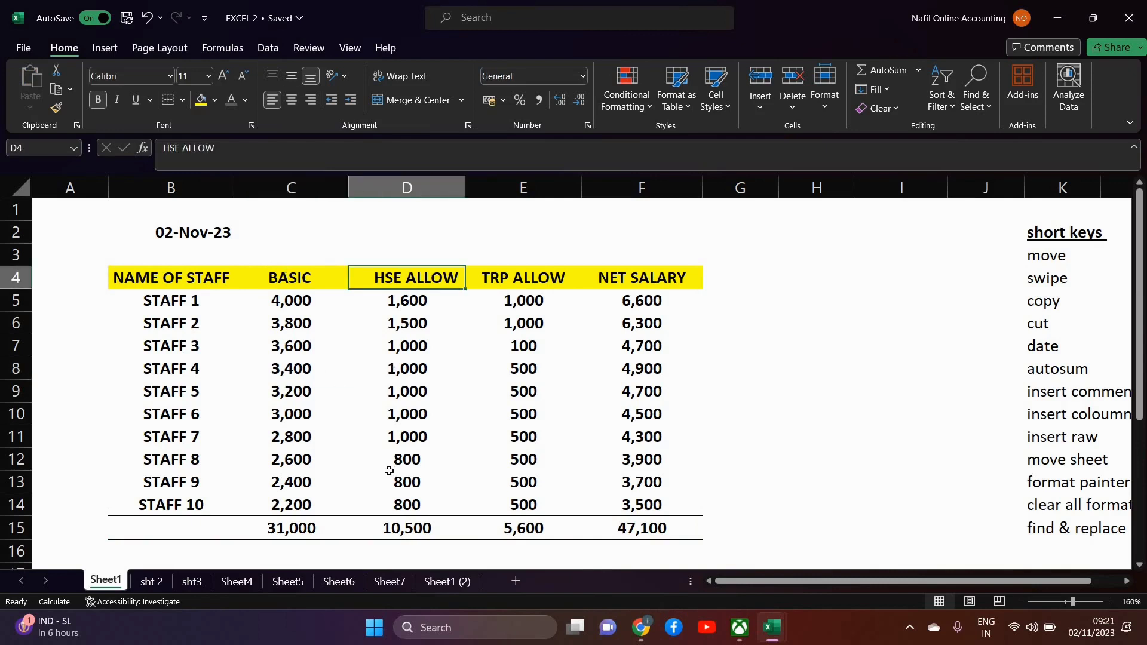
pyautogui.hotkey('ctrl', 'f')
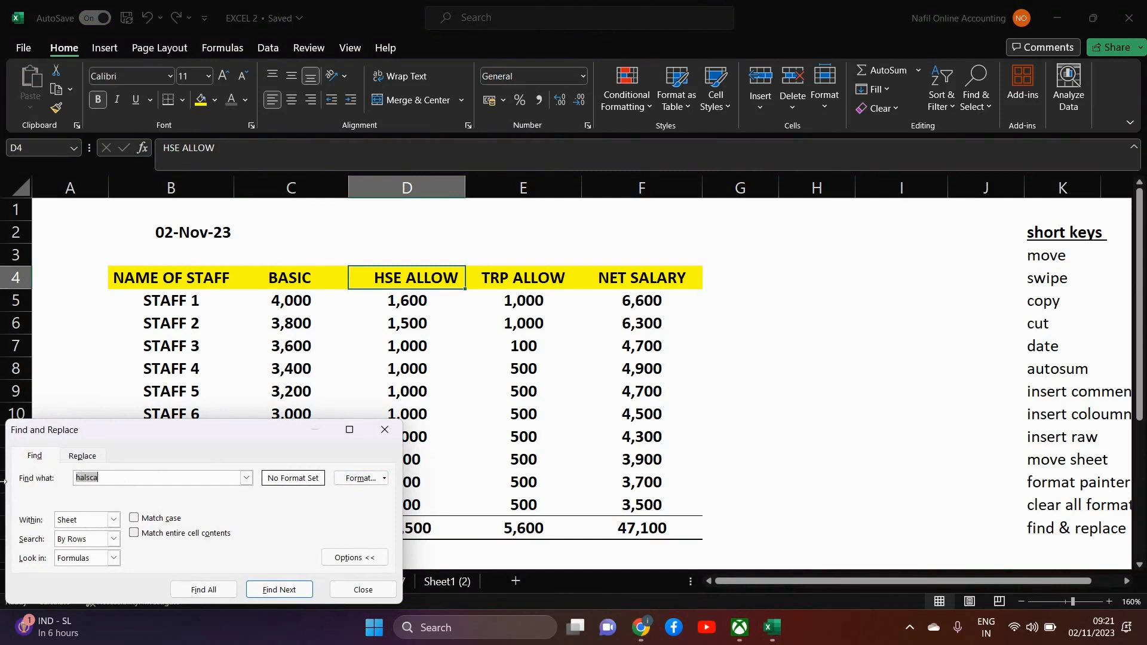
pyautogui.write('hse allow')
pyautogui.click(119, 521)
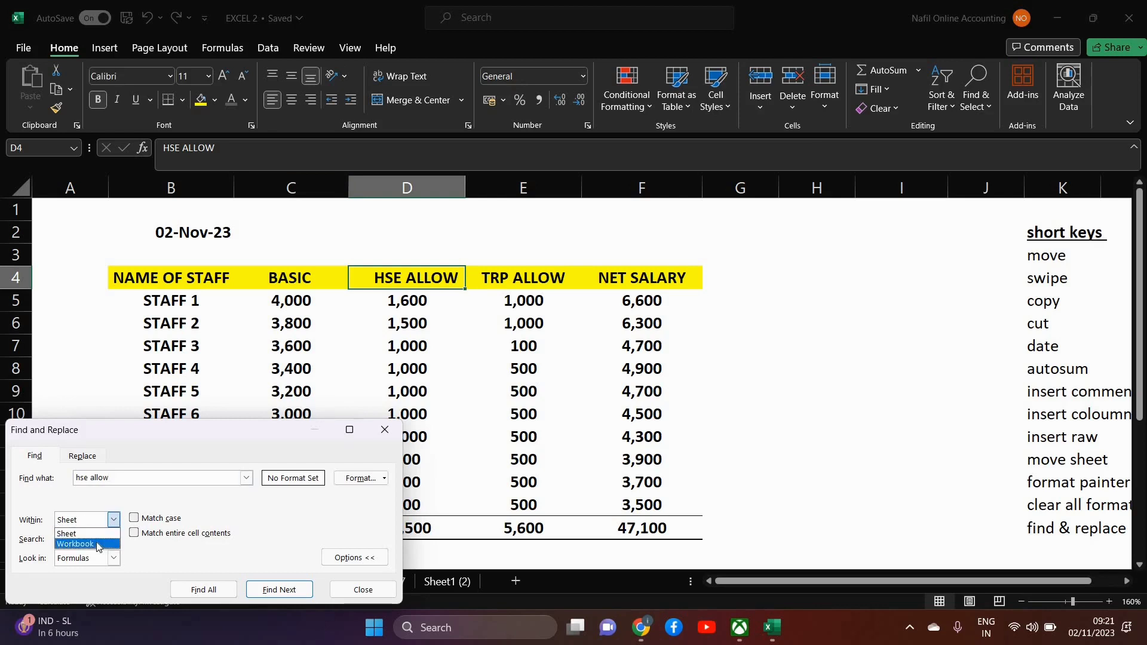
pyautogui.click(99, 545)
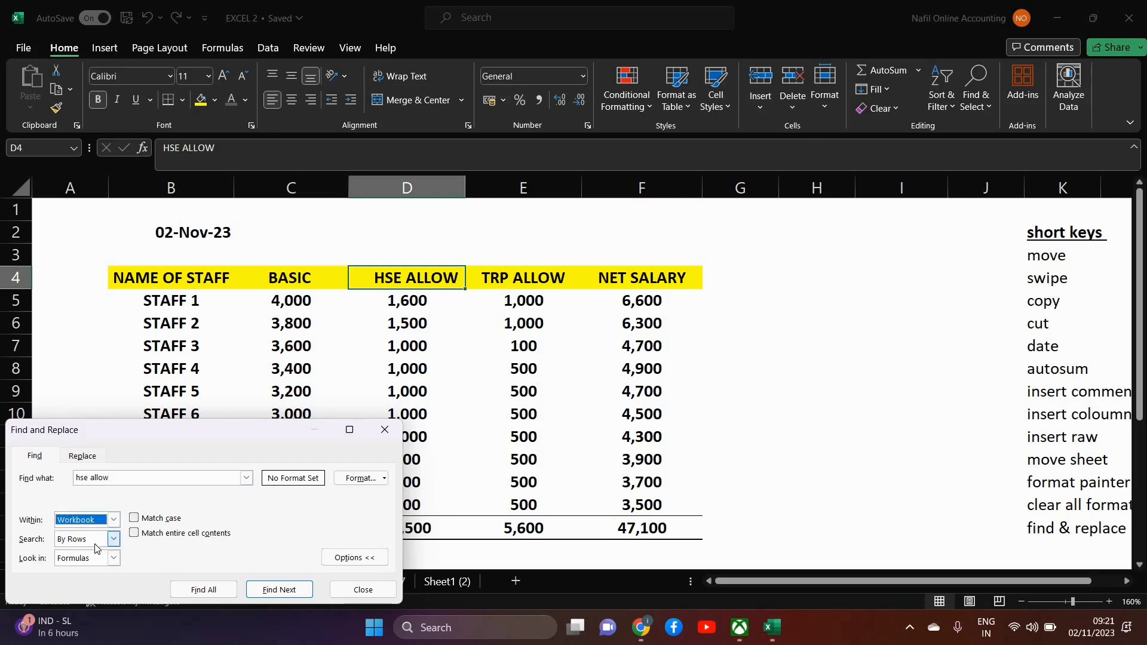
pyautogui.click(216, 589)
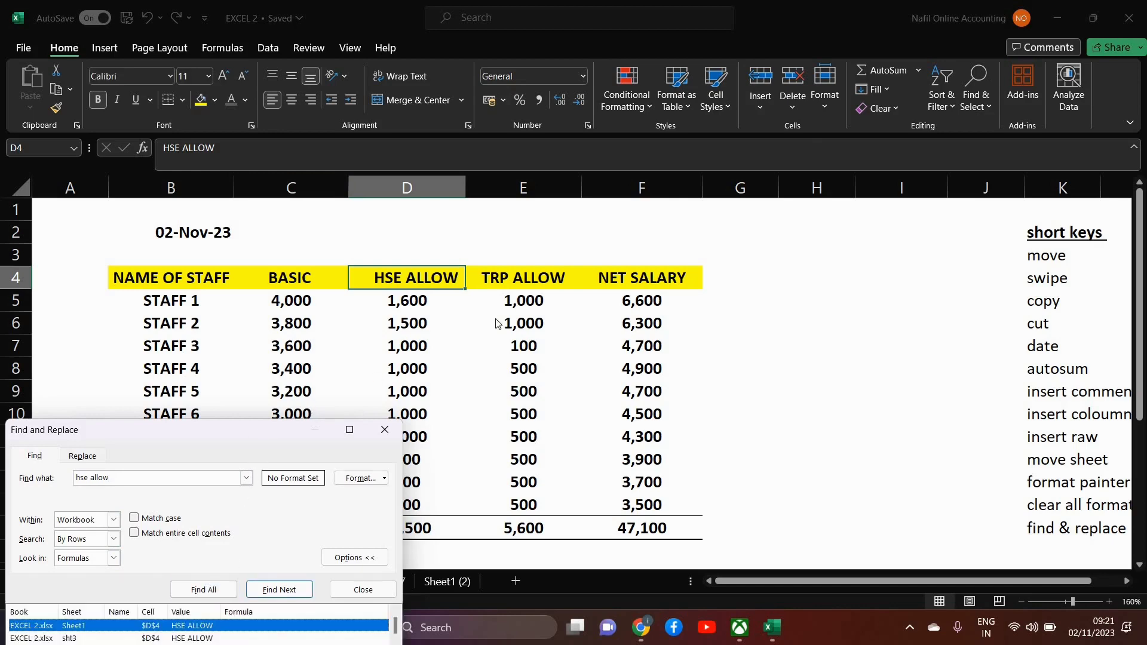
pyautogui.moveTo(276, 430); pyautogui.dragTo(835, 191)
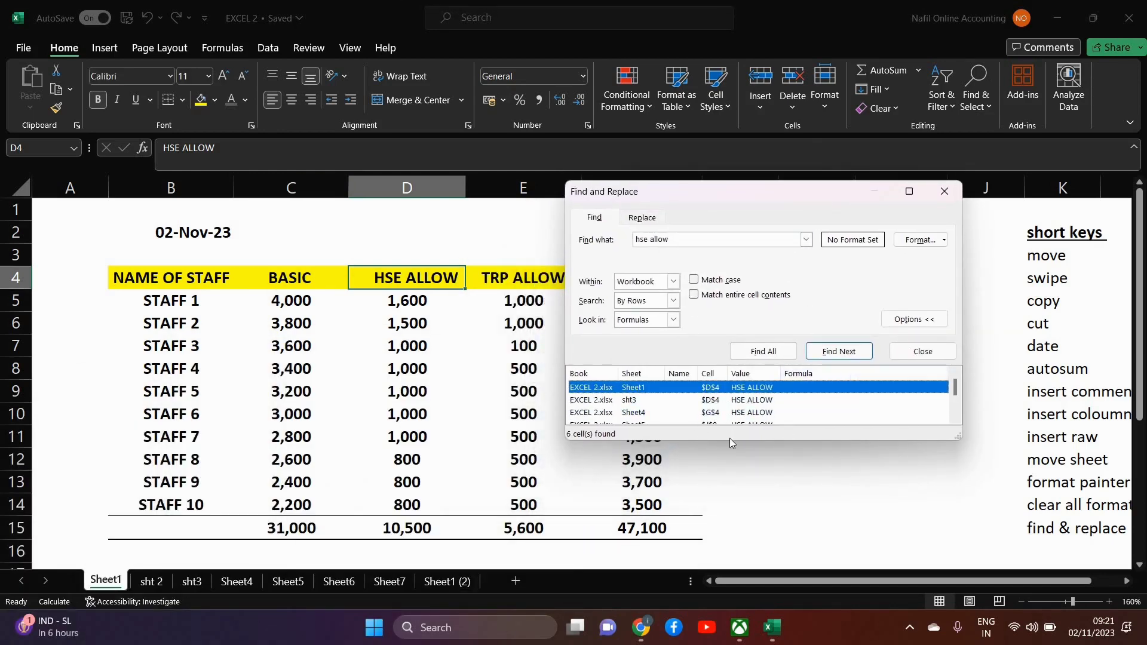
pyautogui.moveTo(739, 441); pyautogui.dragTo(758, 536)
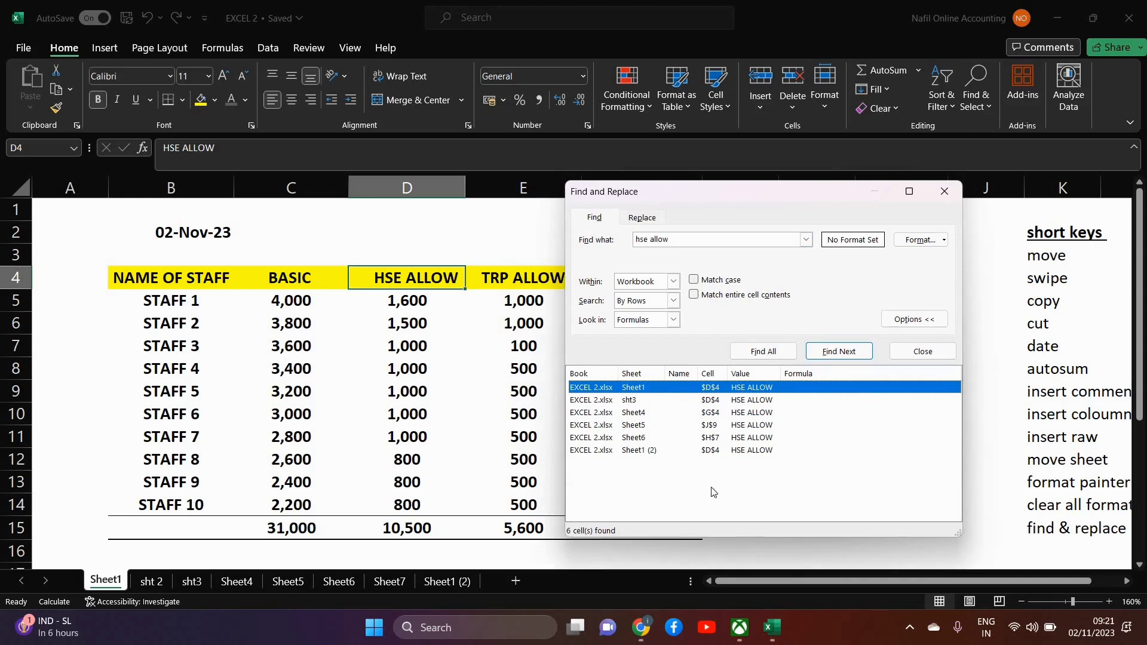
# Visit the HSE ALLOW matches on sht3, Sheet4, Sheet5, Sheet6 and Sheet1 (2), and close the search.
pyautogui.click(633, 400)
pyautogui.click(625, 413)
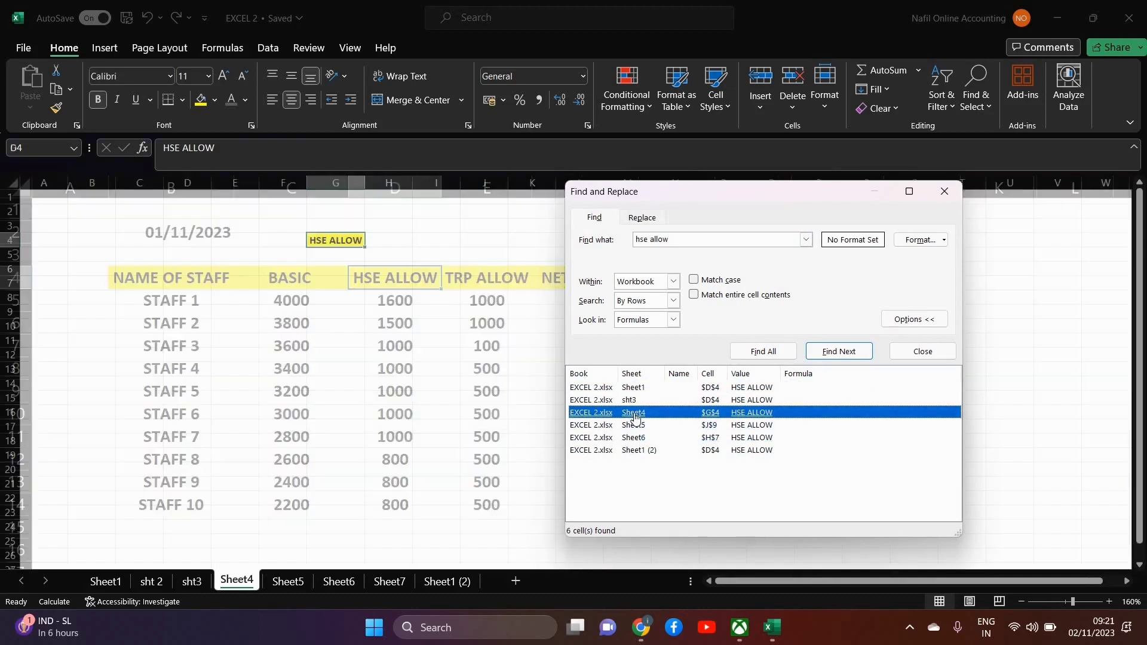
pyautogui.click(624, 425)
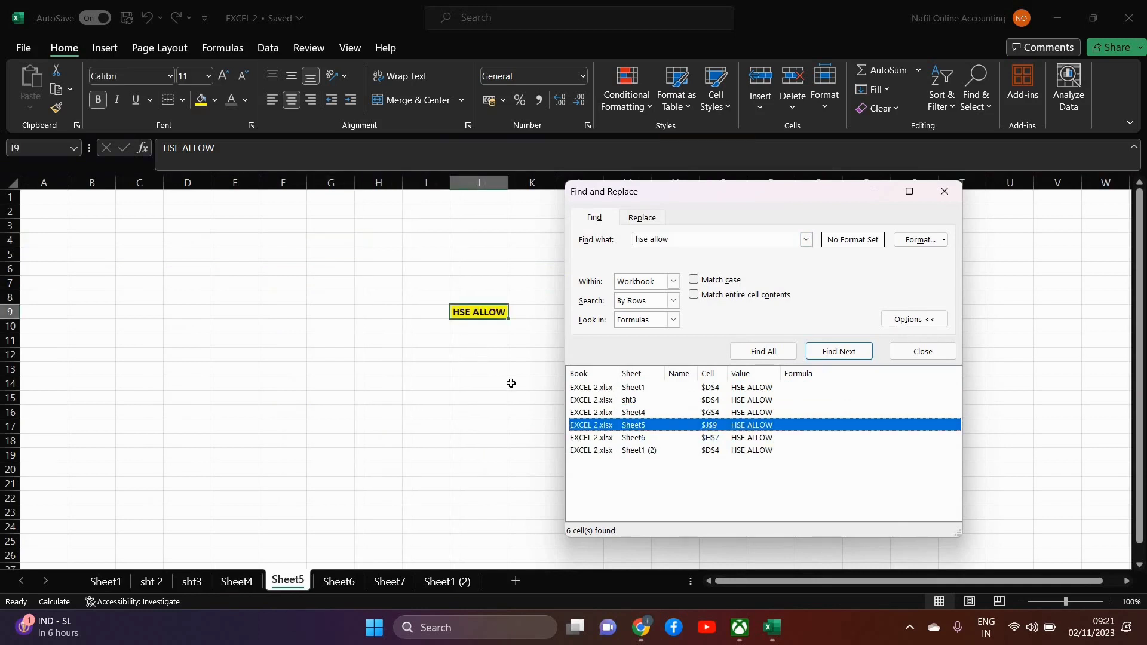
pyautogui.click(636, 440)
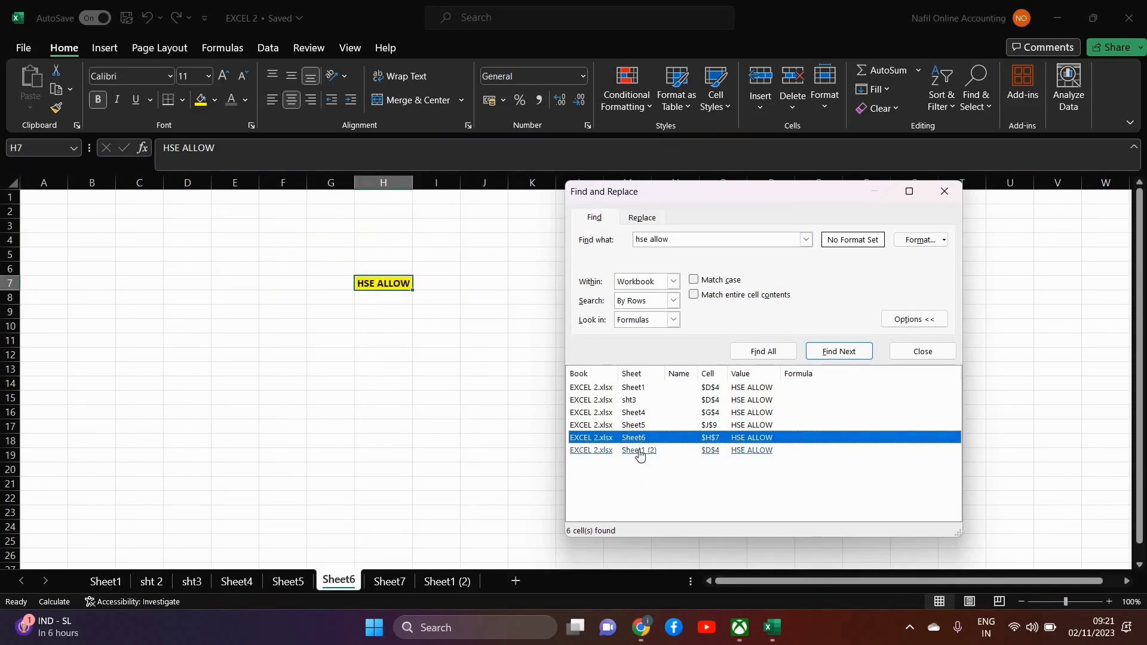
pyautogui.click(651, 453)
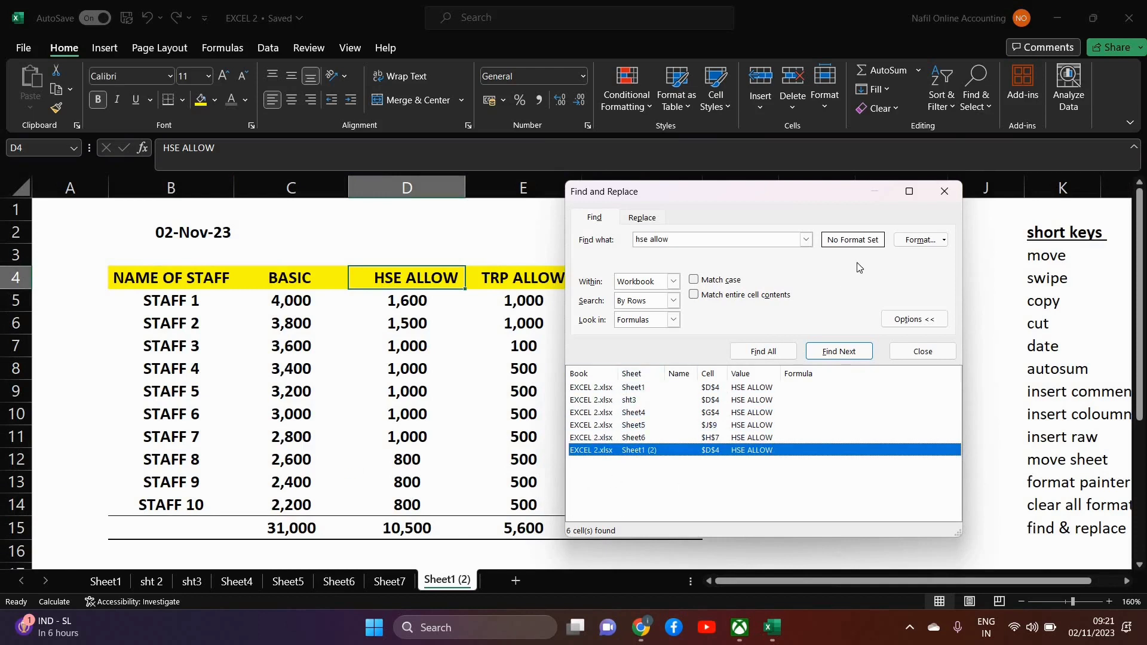
pyautogui.click(944, 191)
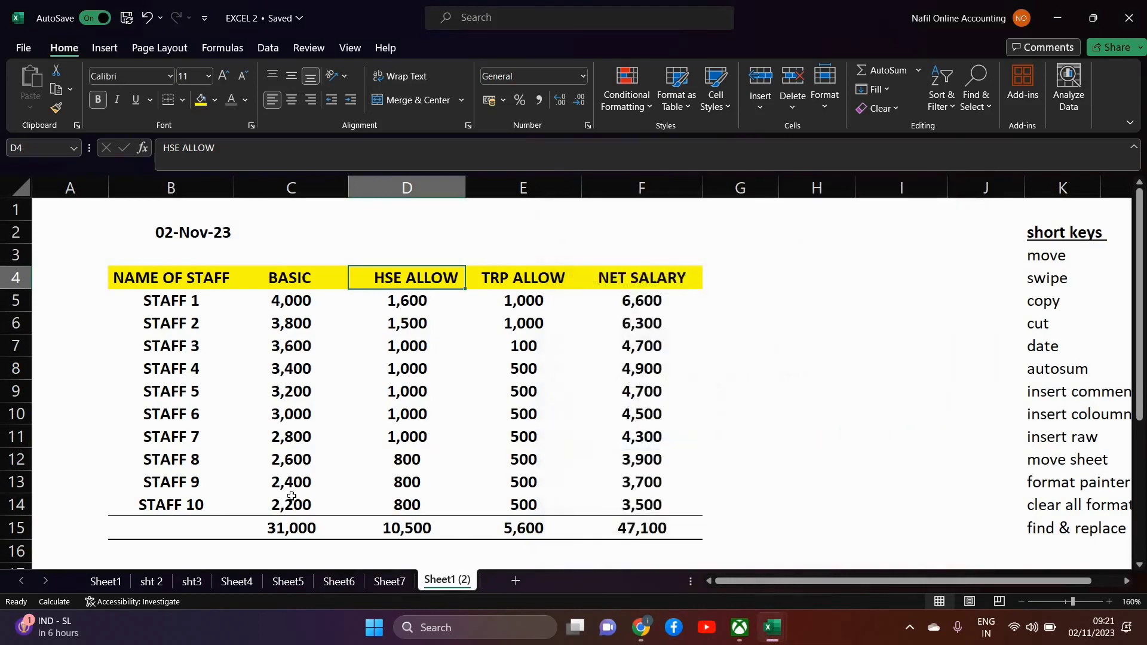
# Reopen Find and Replace to review the search scope choices and the Replace options, and close it without replacing anything.
pyautogui.click(292, 496)
pyautogui.hotkey('ctrl', 'f')
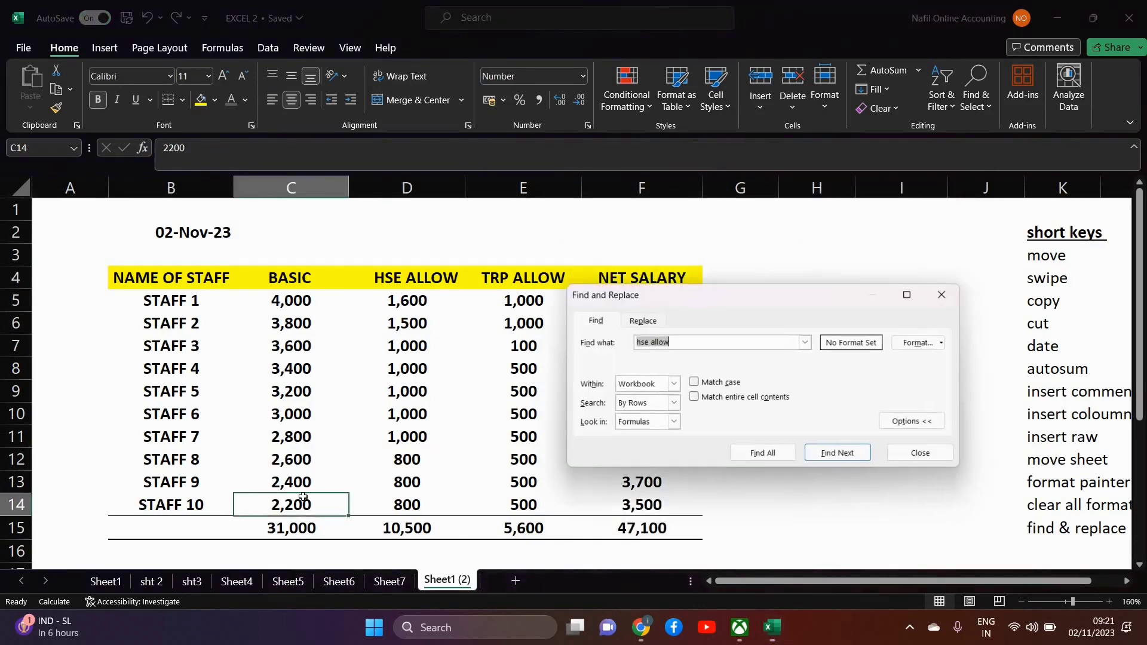
pyautogui.click(674, 385)
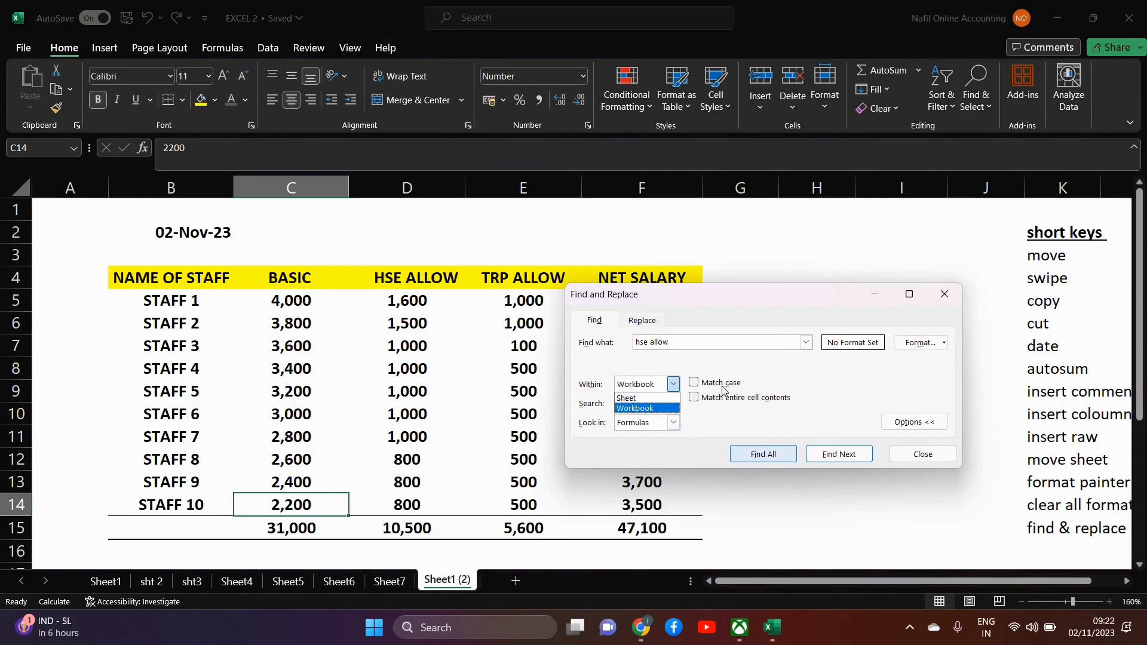
pyautogui.click(643, 320)
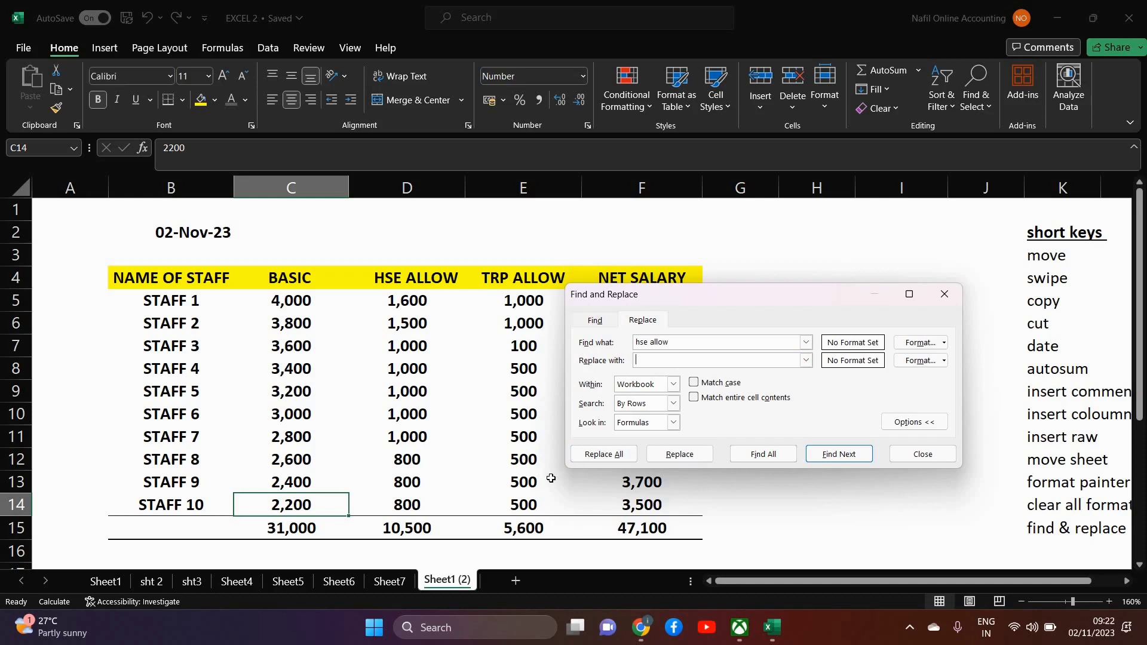
pyautogui.click(908, 455)
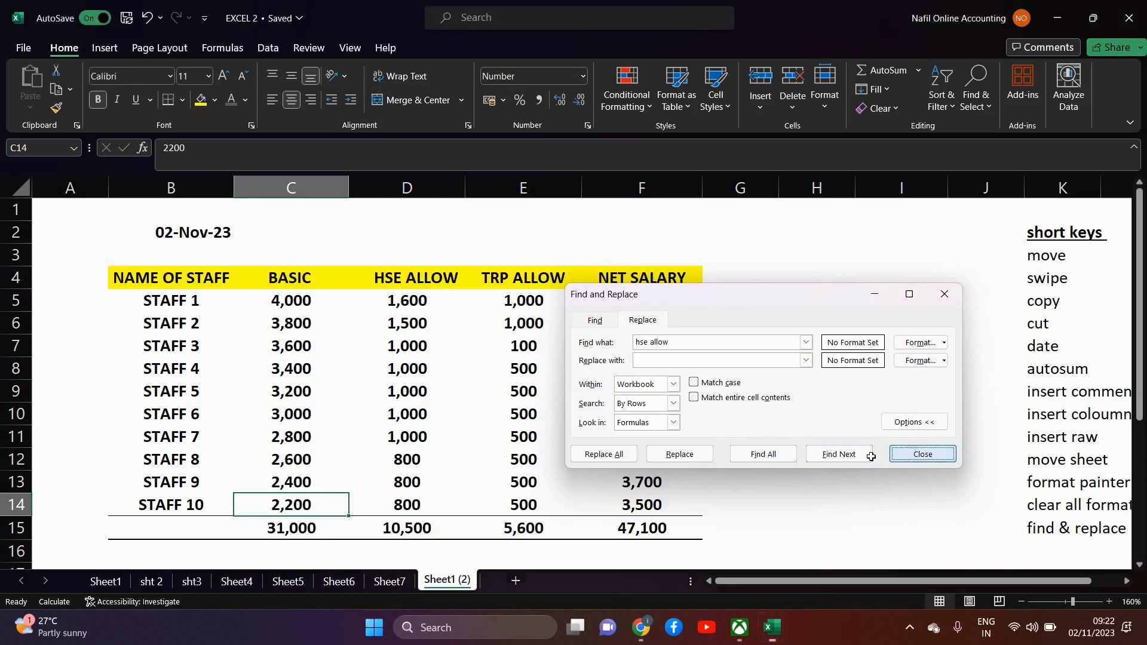
# Select cell G12 beside the table on Sheet1 (2) and go back to Sheet1.
pyautogui.click(755, 453)
pyautogui.scroll(-1, 621, 453)
pyautogui.scroll(1, 622, 461)
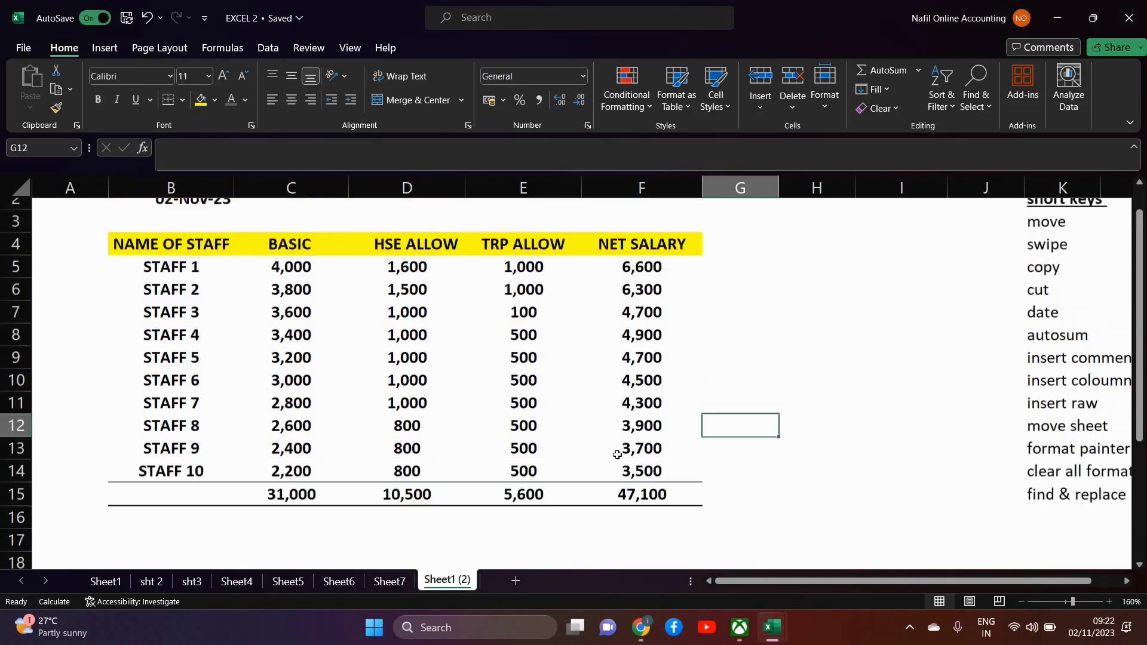
pyautogui.click(110, 582)
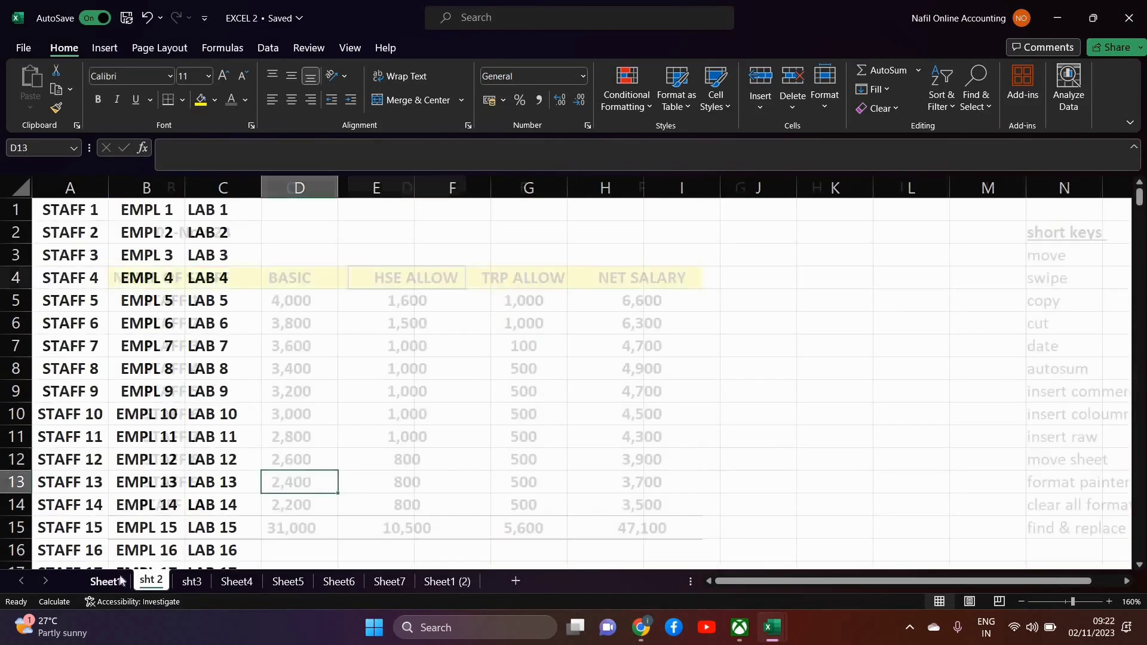